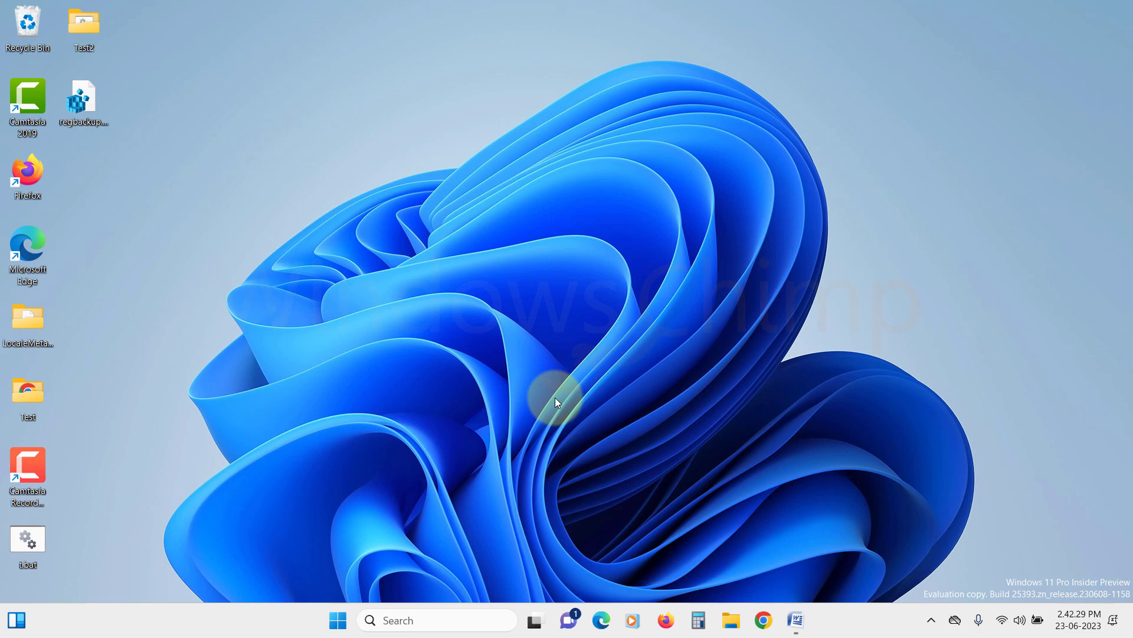
Launch System Configuration via 'sysconfig', hide Microsoft services, disable the rest, apply, and exit without restarting.
{"action": "left_click", "coordinate": [338, 620]}
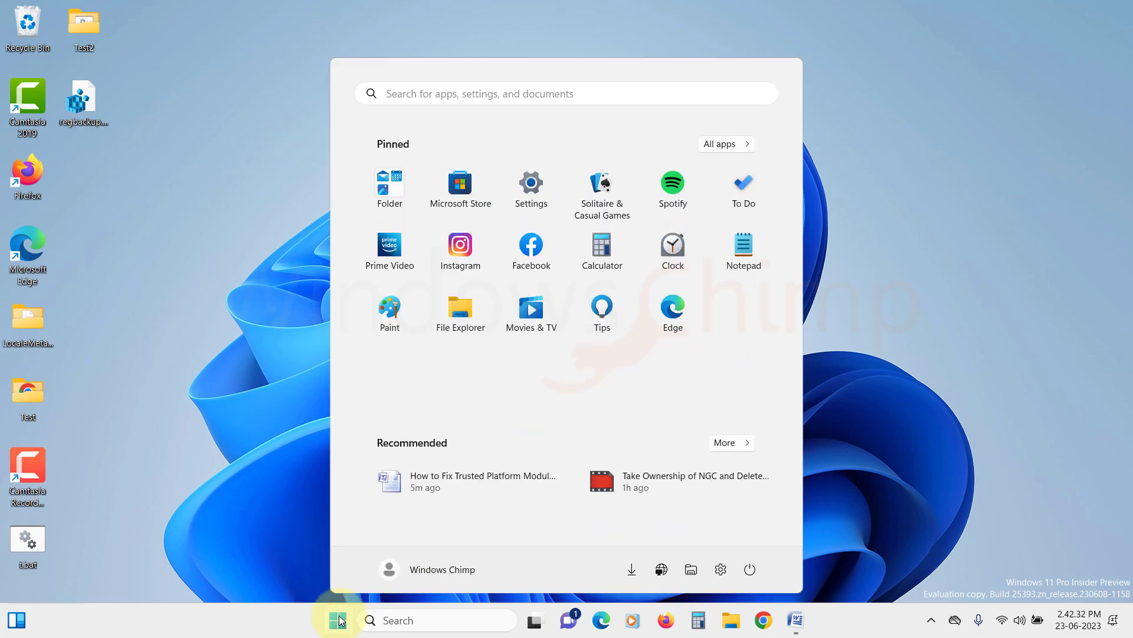
{"action": "type", "text": "sysconfig"}
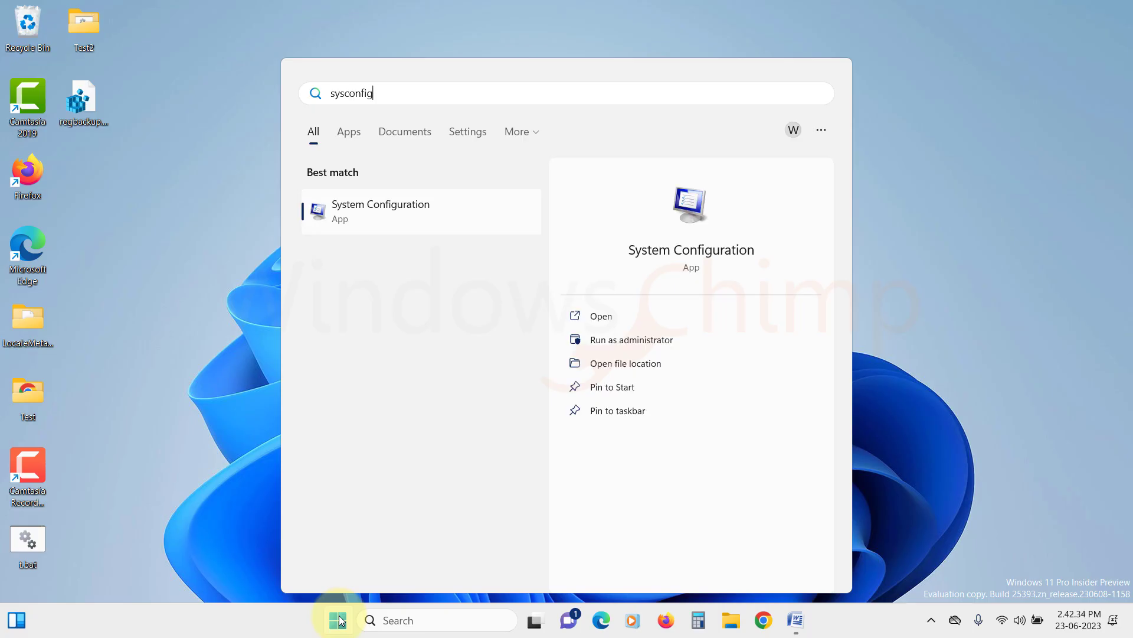
{"action": "left_click", "coordinate": [407, 223]}
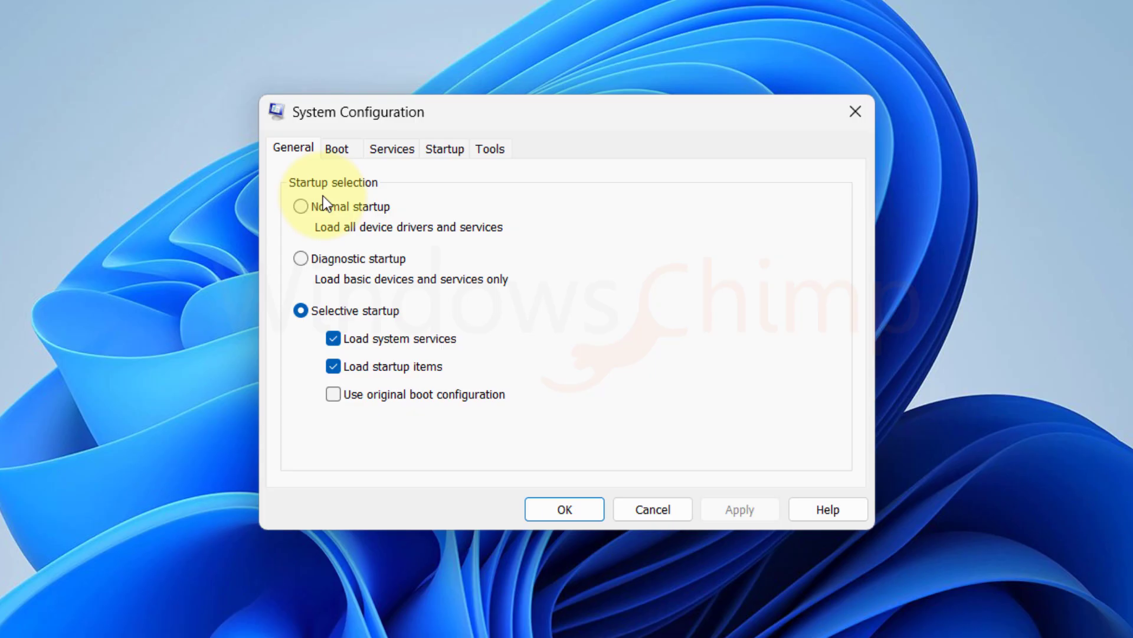
{"action": "left_click", "coordinate": [392, 150]}
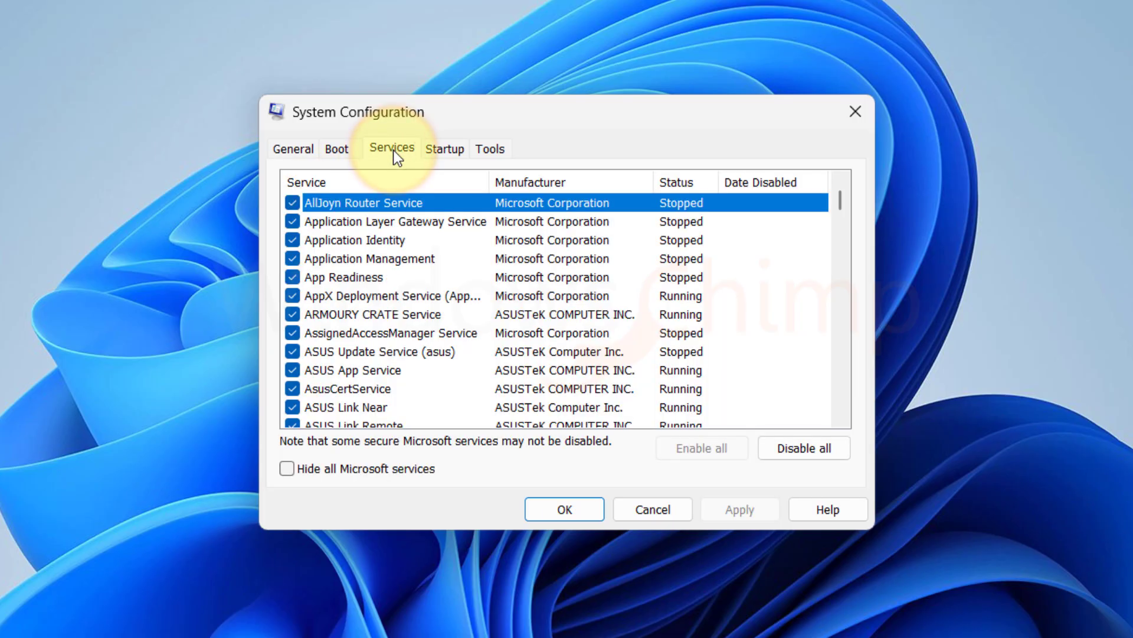
{"action": "left_click", "coordinate": [291, 473]}
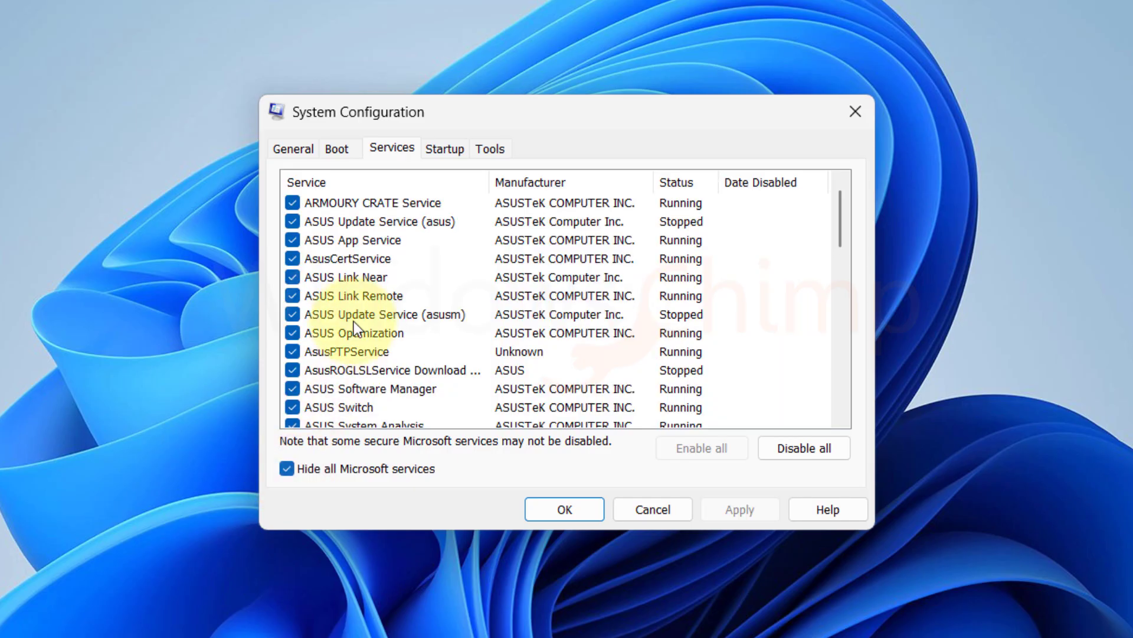
{"action": "scroll", "coordinate": [360, 310], "scroll_direction": "down", "scroll_amount": 4}
{"action": "scroll", "coordinate": [361, 313], "scroll_direction": "down", "scroll_amount": 8}
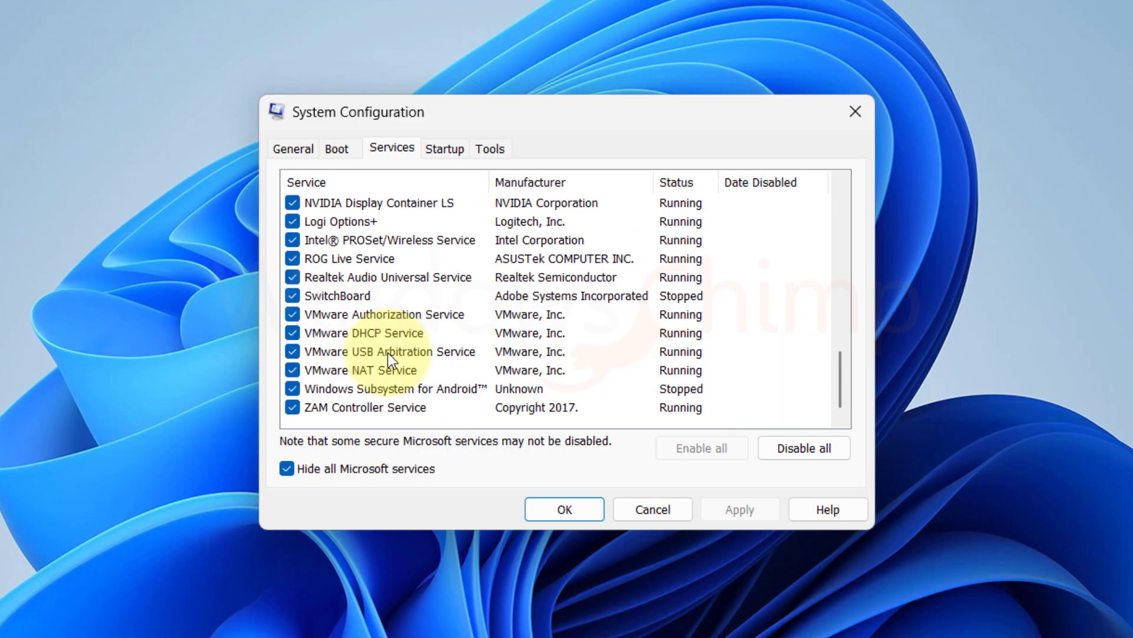
{"action": "left_click", "coordinate": [794, 447]}
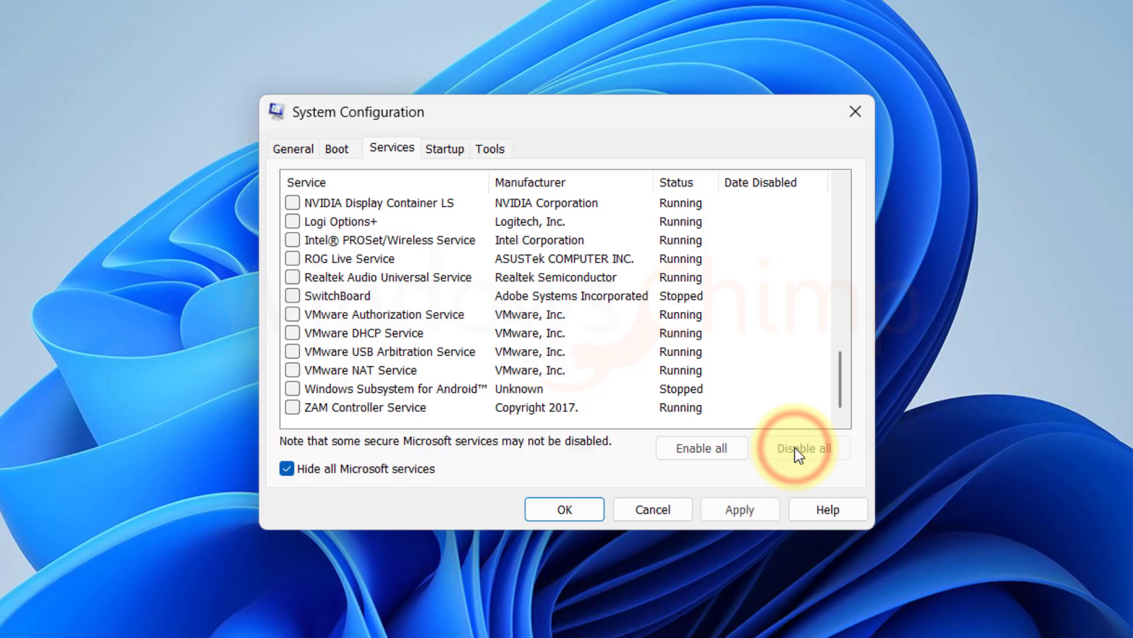
{"action": "left_click", "coordinate": [740, 511]}
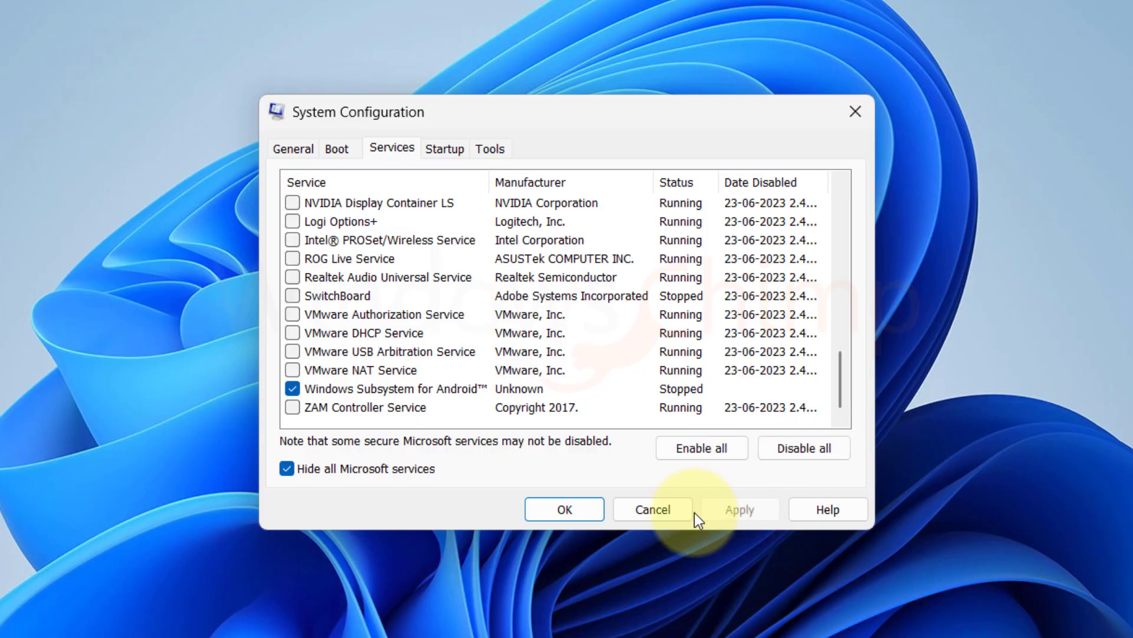
{"action": "left_click", "coordinate": [569, 509]}
{"action": "left_click", "coordinate": [653, 371]}
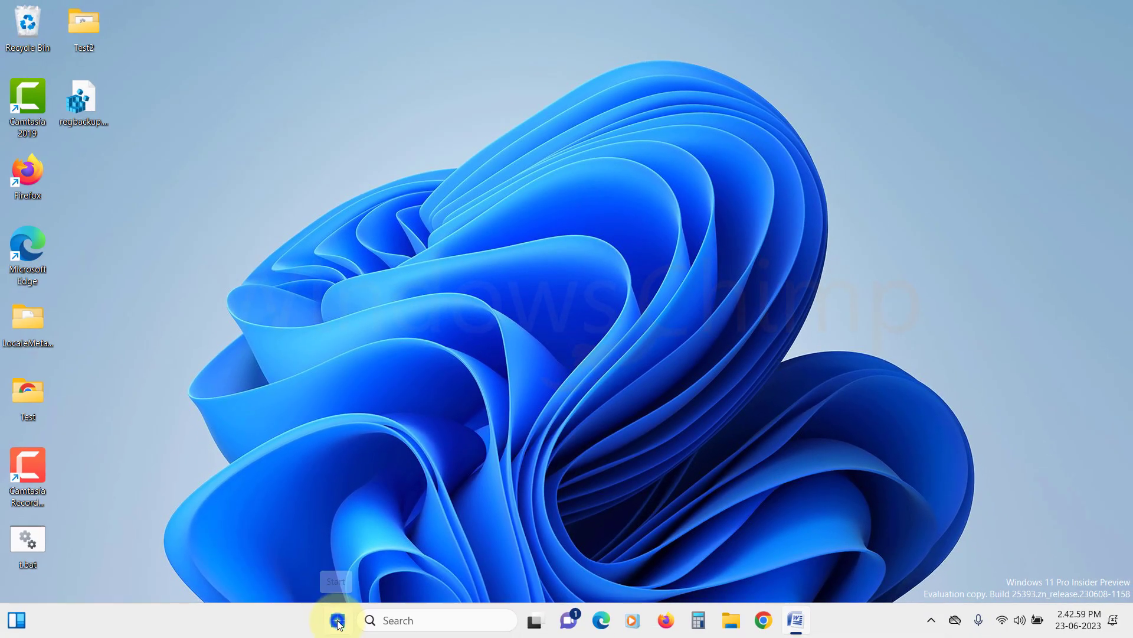
In Task Manager's Startup apps, disable the BitTorrent and Cloudflare WARP startup entries.
{"action": "right_click", "coordinate": [338, 618]}
{"action": "left_click", "coordinate": [342, 436]}
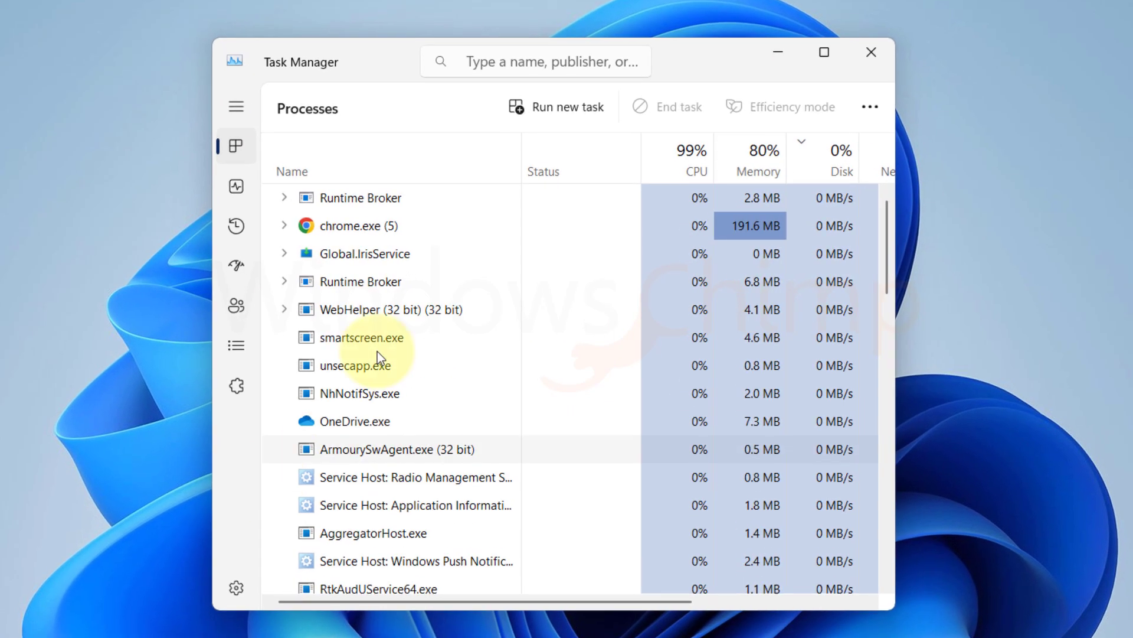
{"action": "left_click", "coordinate": [236, 265]}
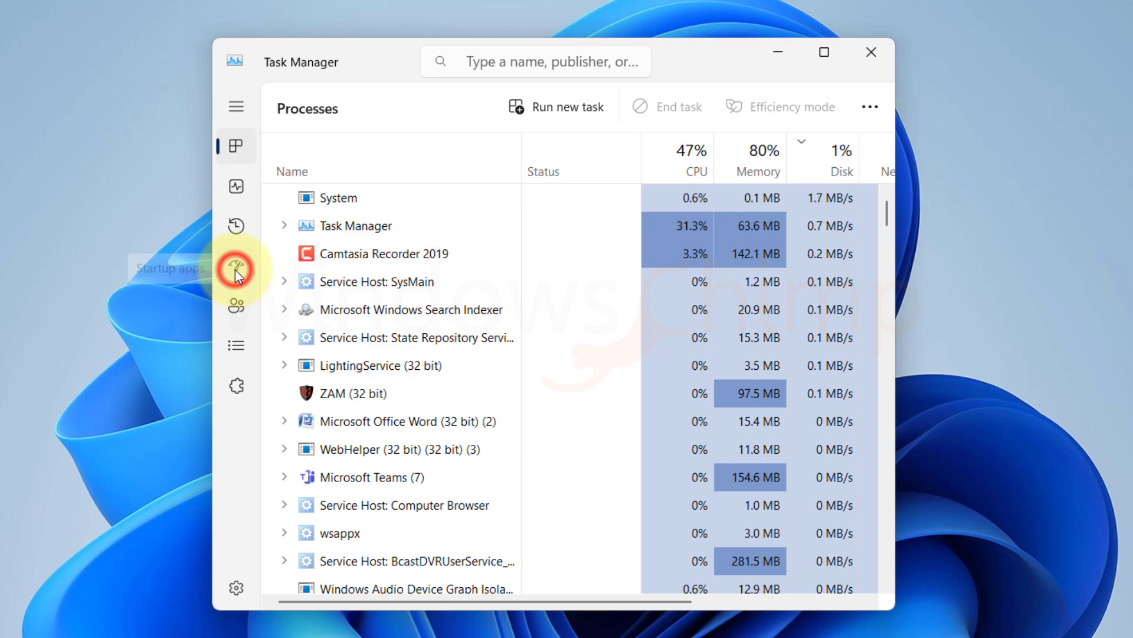
{"action": "left_click", "coordinate": [450, 311]}
{"action": "left_click", "coordinate": [804, 106]}
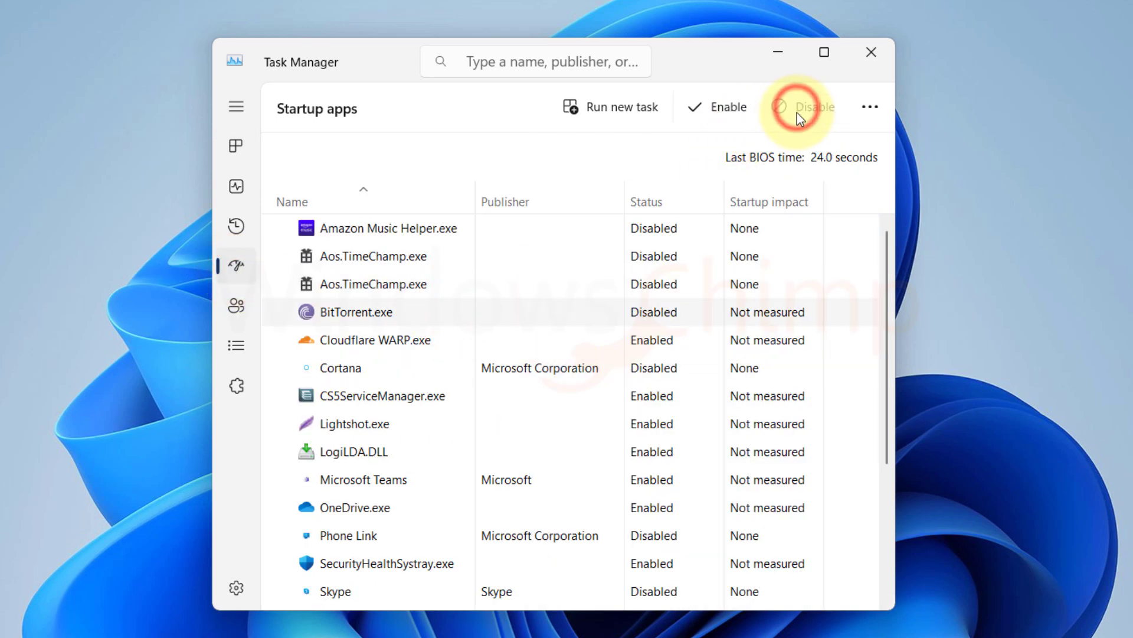
{"action": "left_click", "coordinate": [355, 344]}
{"action": "left_click", "coordinate": [804, 107]}
Disable the CS5ServiceManager, Lightshot and LogiLDA.DLL startup apps too.
{"action": "left_click", "coordinate": [393, 397]}
{"action": "left_click", "coordinate": [804, 107]}
{"action": "left_click", "coordinate": [402, 425]}
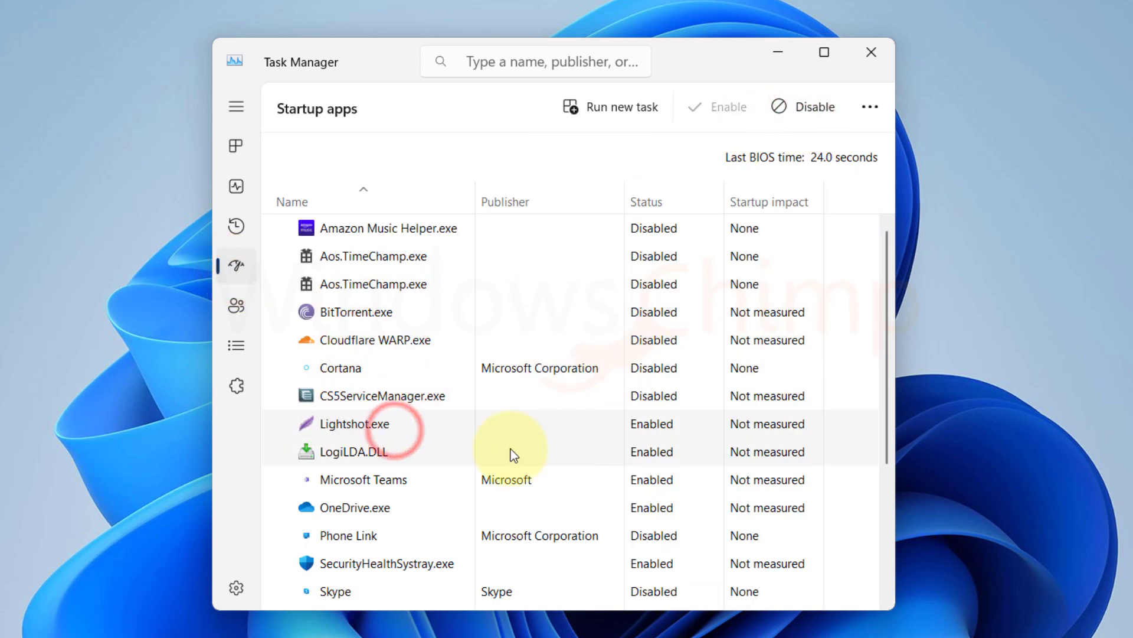
{"action": "left_click", "coordinate": [804, 106]}
{"action": "left_click", "coordinate": [407, 452]}
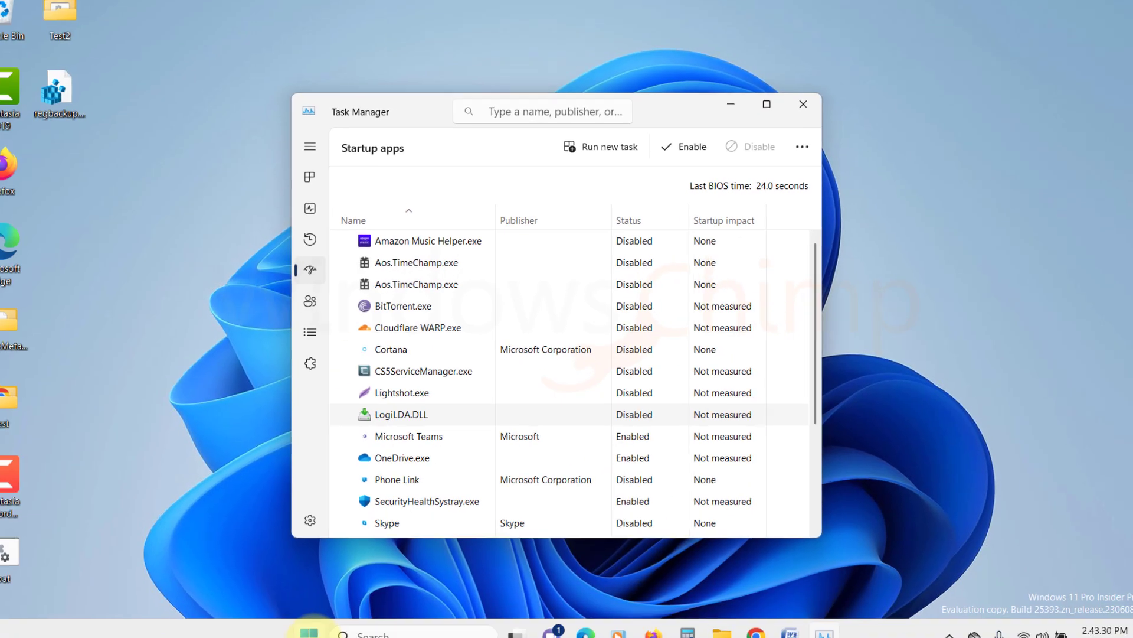
{"action": "left_click", "coordinate": [309, 631]}
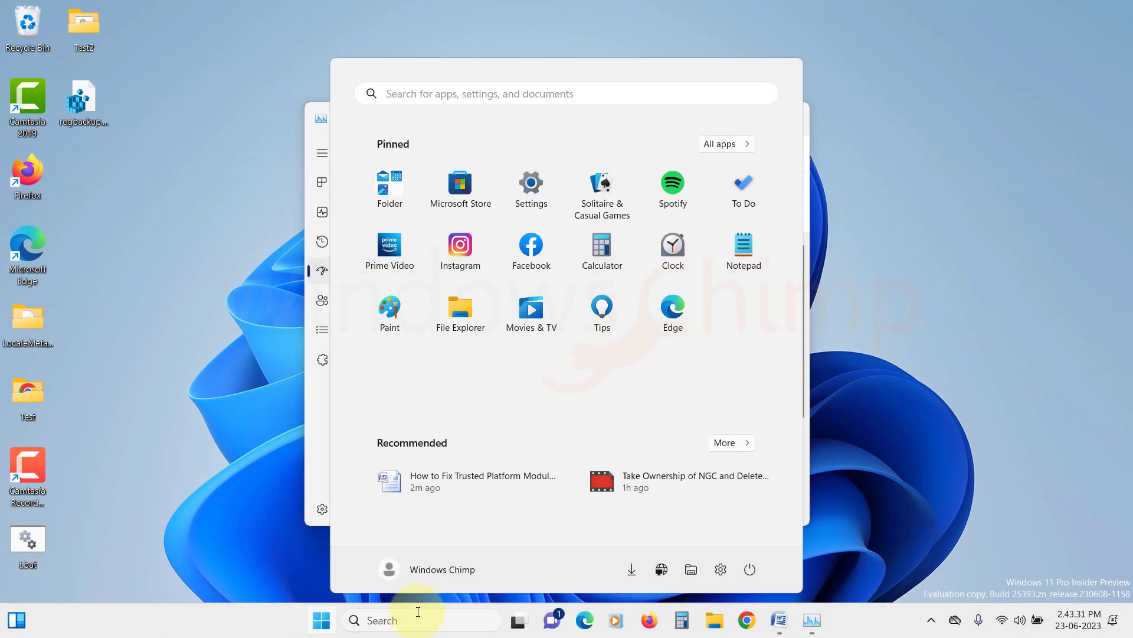
Restart the PC from the Start menu's power options.
{"action": "left_click", "coordinate": [746, 568]}
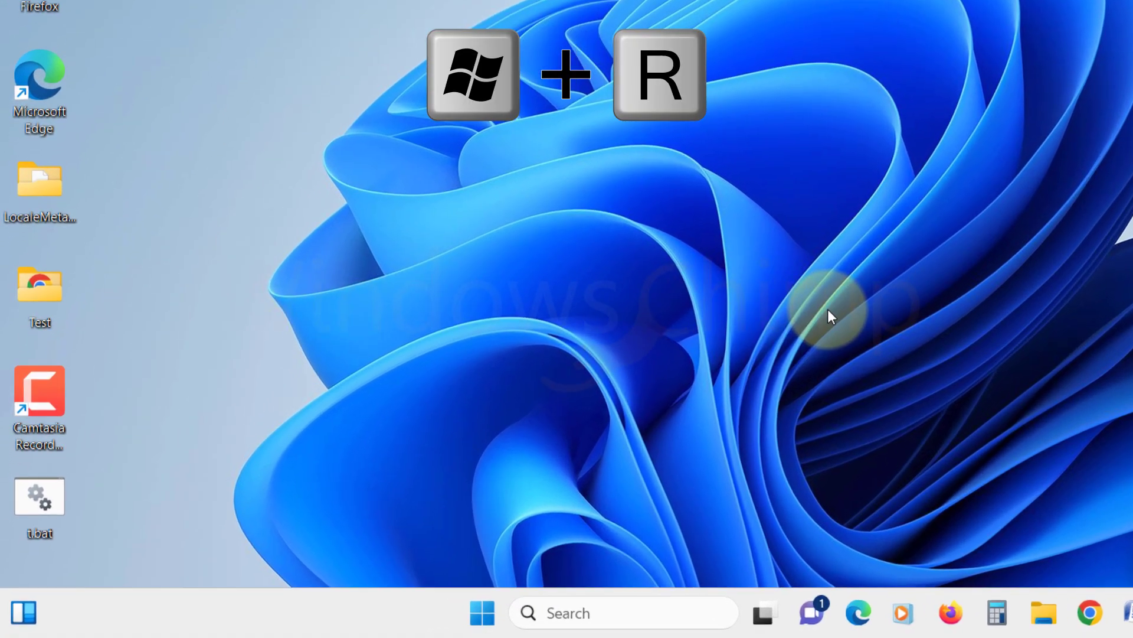
Run tpm.msc from the Run box to check the TPM status in TPM Management.
{"action": "key", "text": "super+r"}
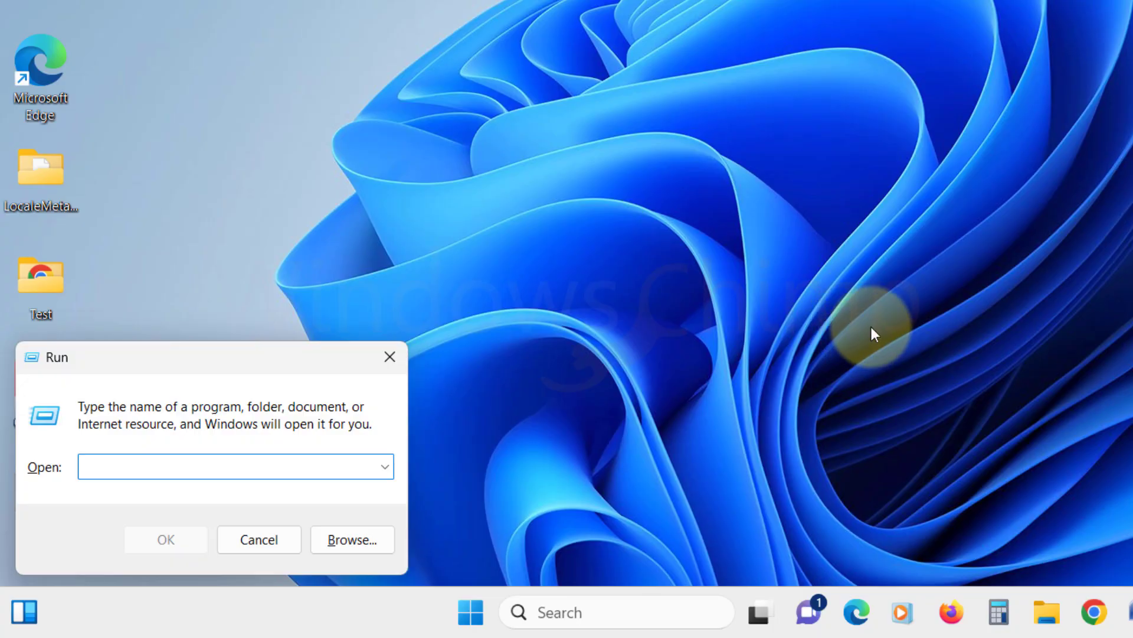
{"action": "type", "text": "tpm.msc"}
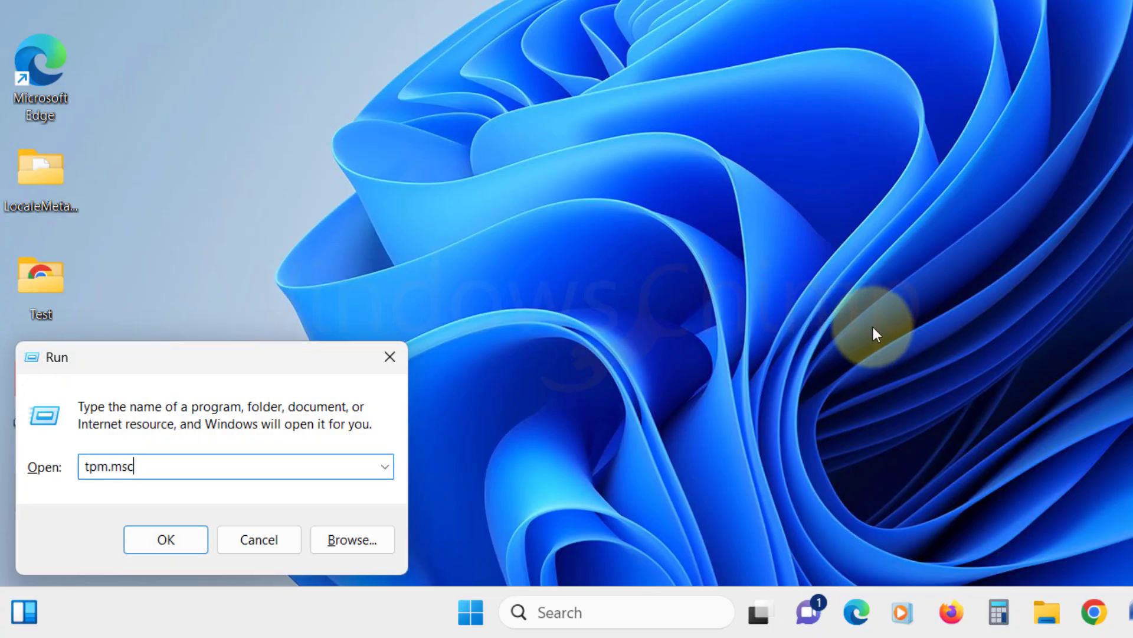
{"action": "key", "text": "Return"}
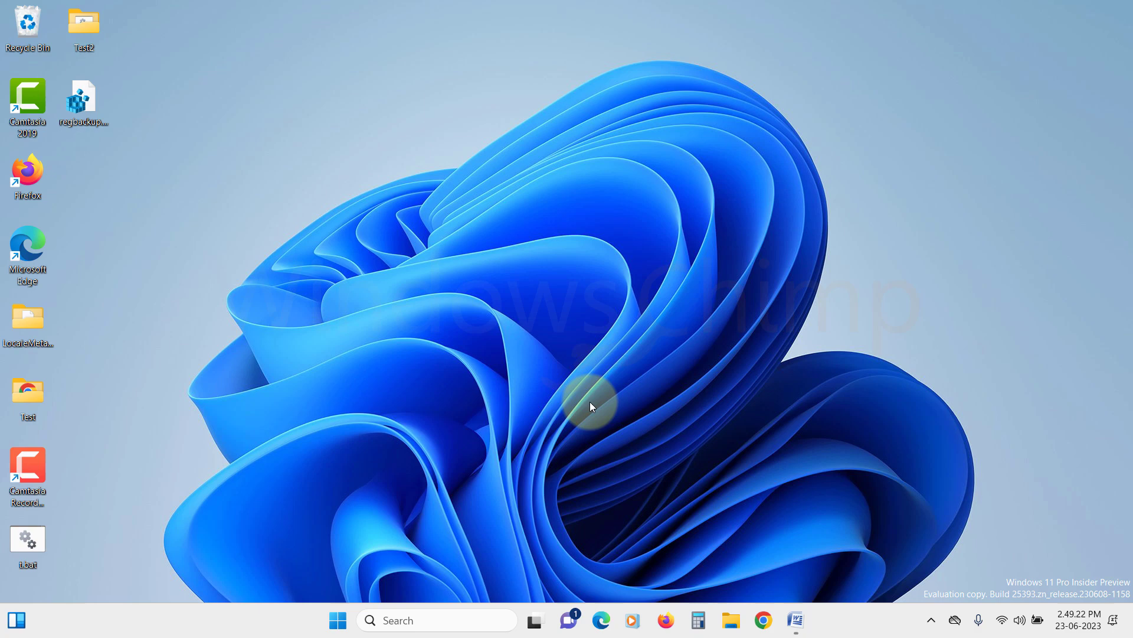
Search automatically for a newer Trusted Platform Module 2.0 driver in Device Manager; the best is already installed.
{"action": "left_click", "coordinate": [337, 619]}
{"action": "type", "text": "device manager"}
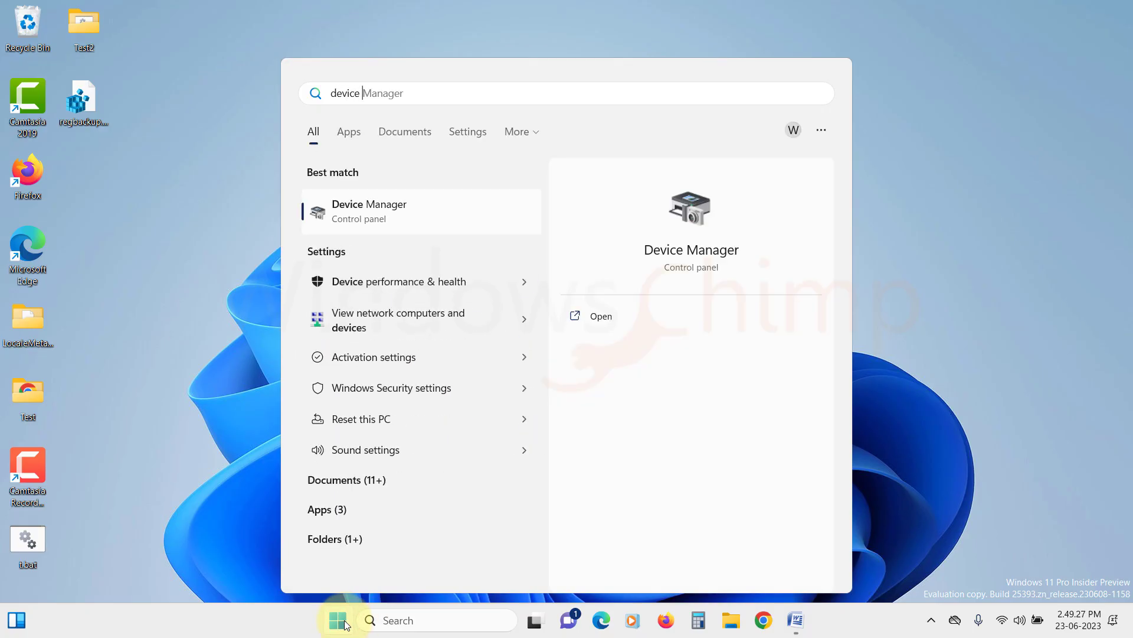
{"action": "left_click", "coordinate": [378, 207]}
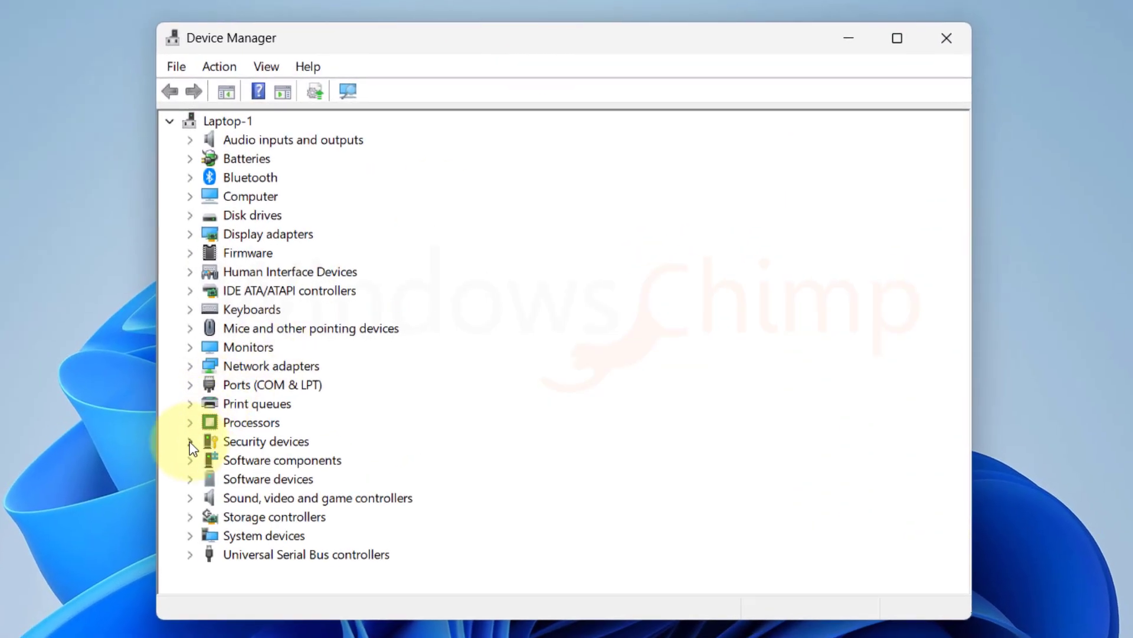
{"action": "left_click", "coordinate": [190, 442]}
{"action": "left_click", "coordinate": [303, 462]}
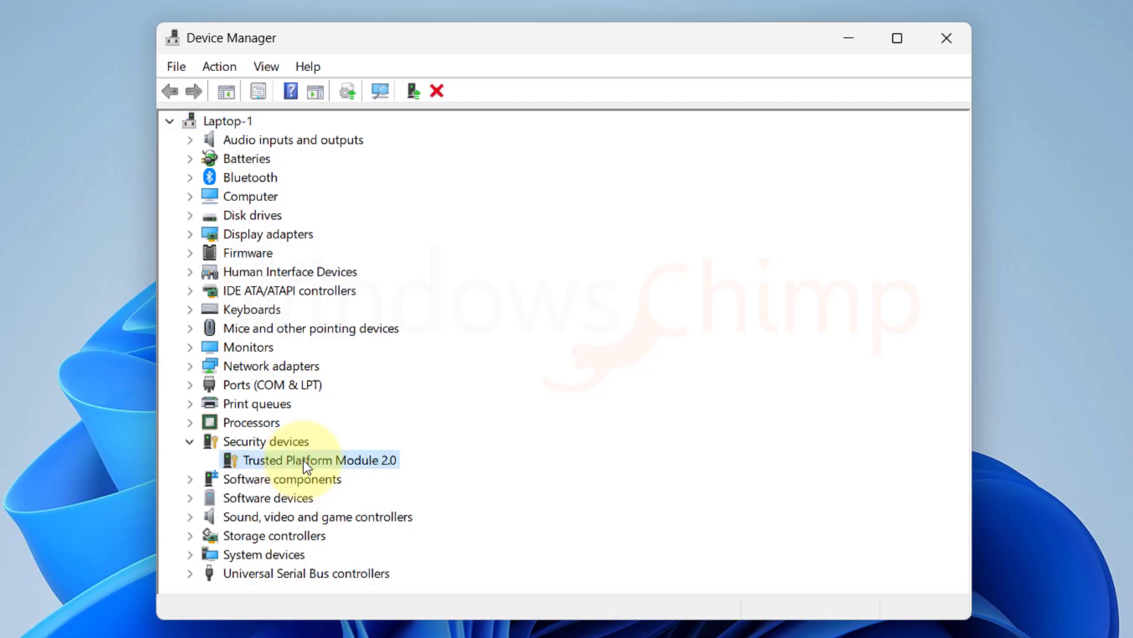
{"action": "right_click", "coordinate": [304, 461]}
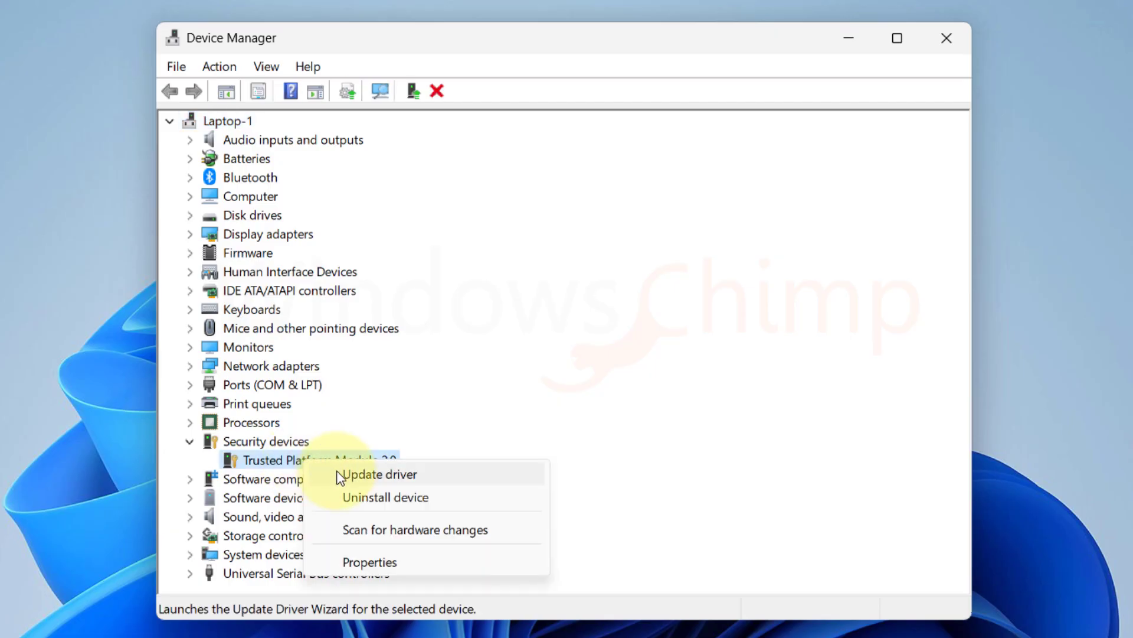
{"action": "left_click", "coordinate": [338, 473]}
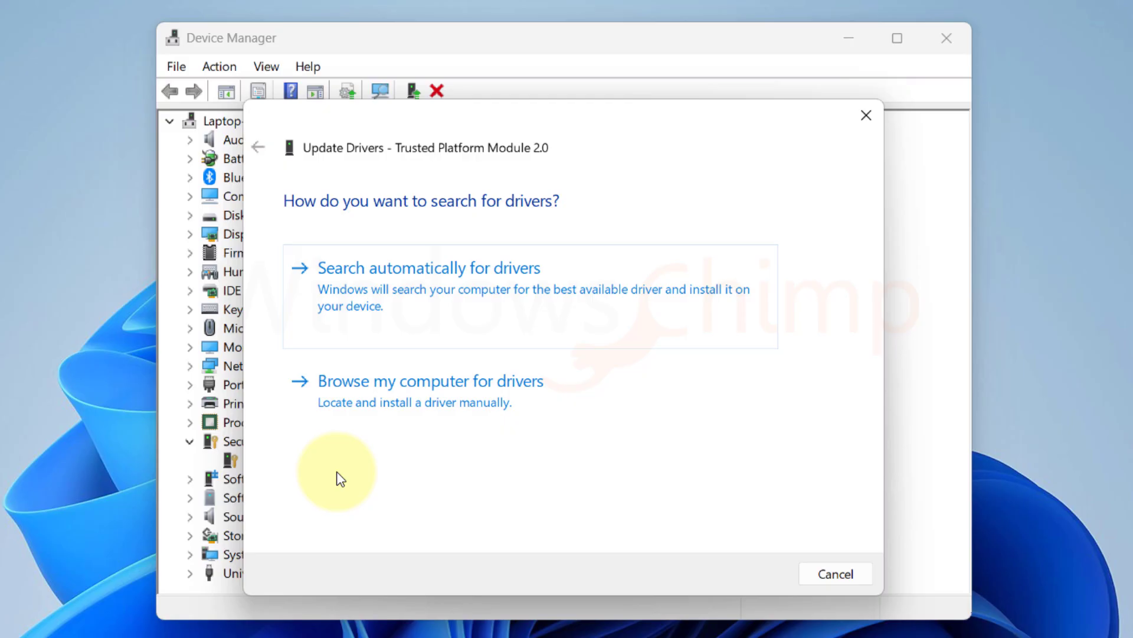
{"action": "left_click", "coordinate": [416, 307]}
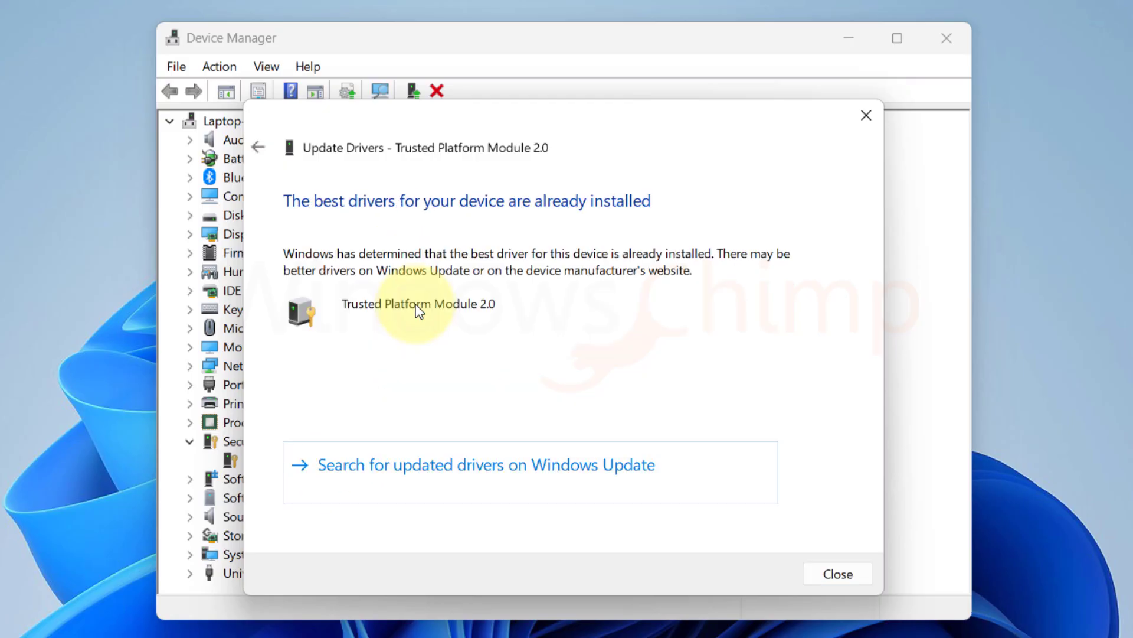
{"action": "left_click", "coordinate": [834, 571]}
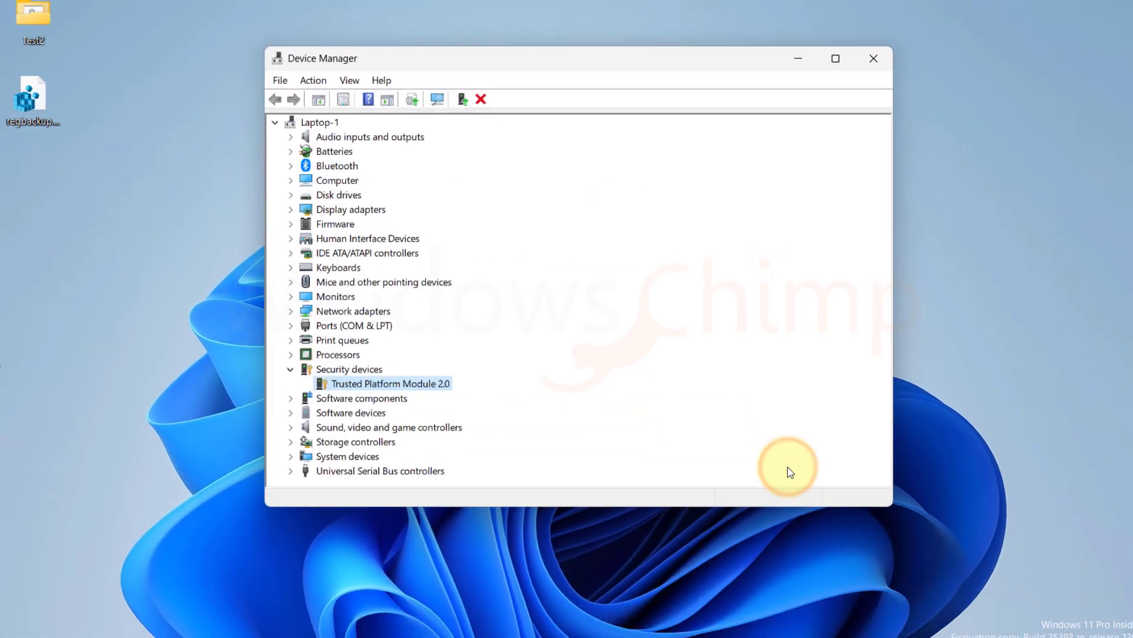
Back out of the Start menu without restarting and uninstall the Trusted Platform Module 2.0 device.
{"action": "left_click", "coordinate": [302, 628]}
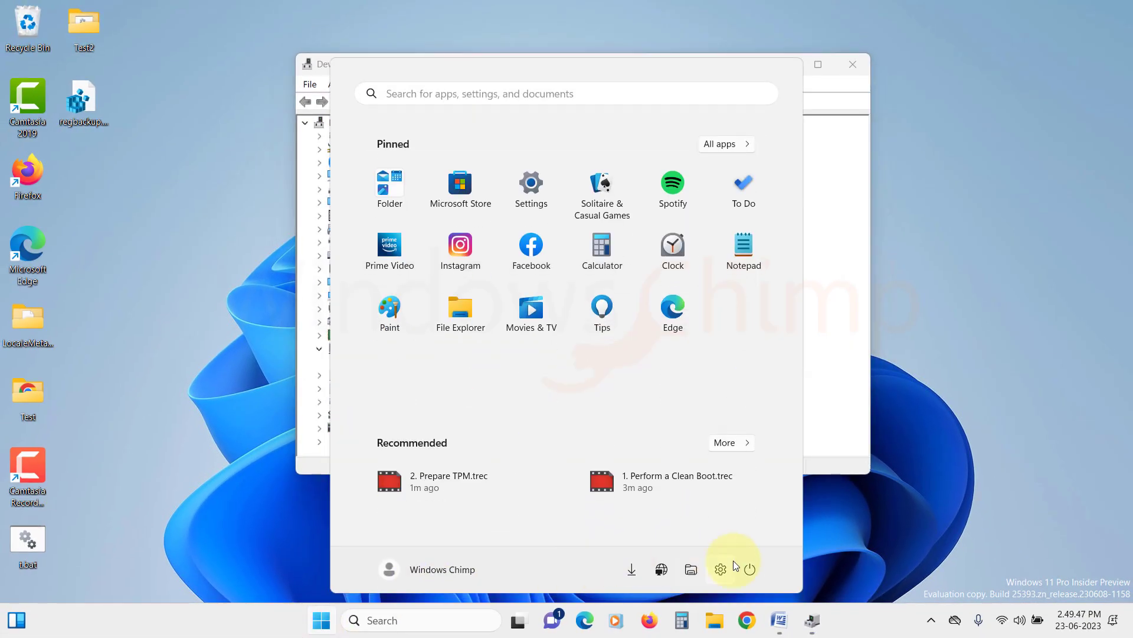
{"action": "left_click", "coordinate": [749, 569]}
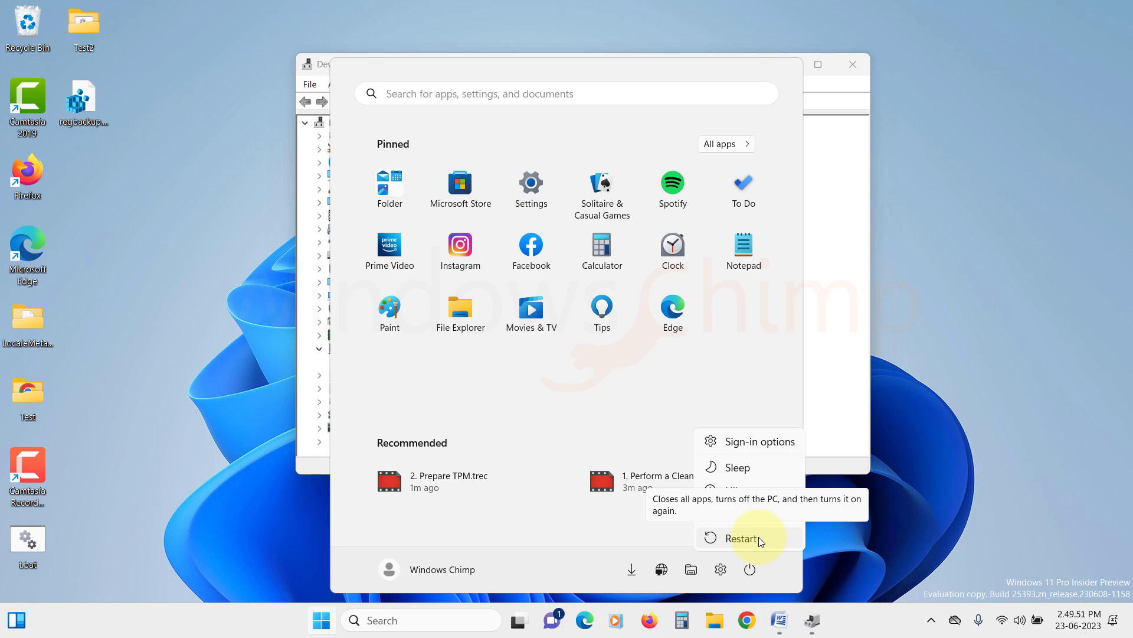
{"action": "left_click", "coordinate": [905, 424]}
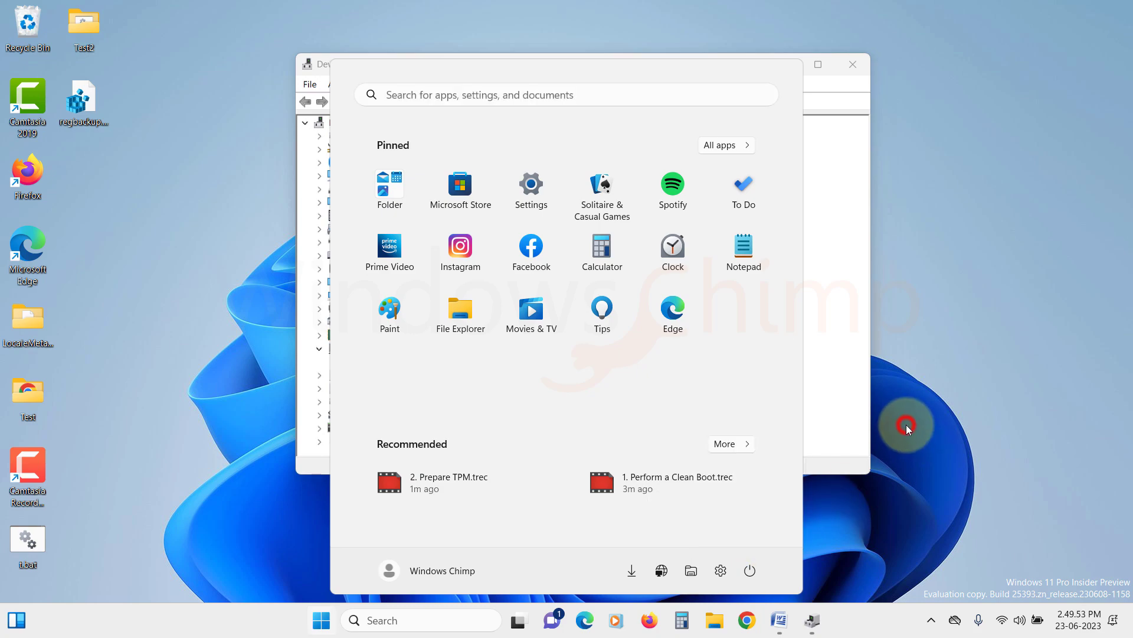
{"action": "left_click", "coordinate": [905, 424]}
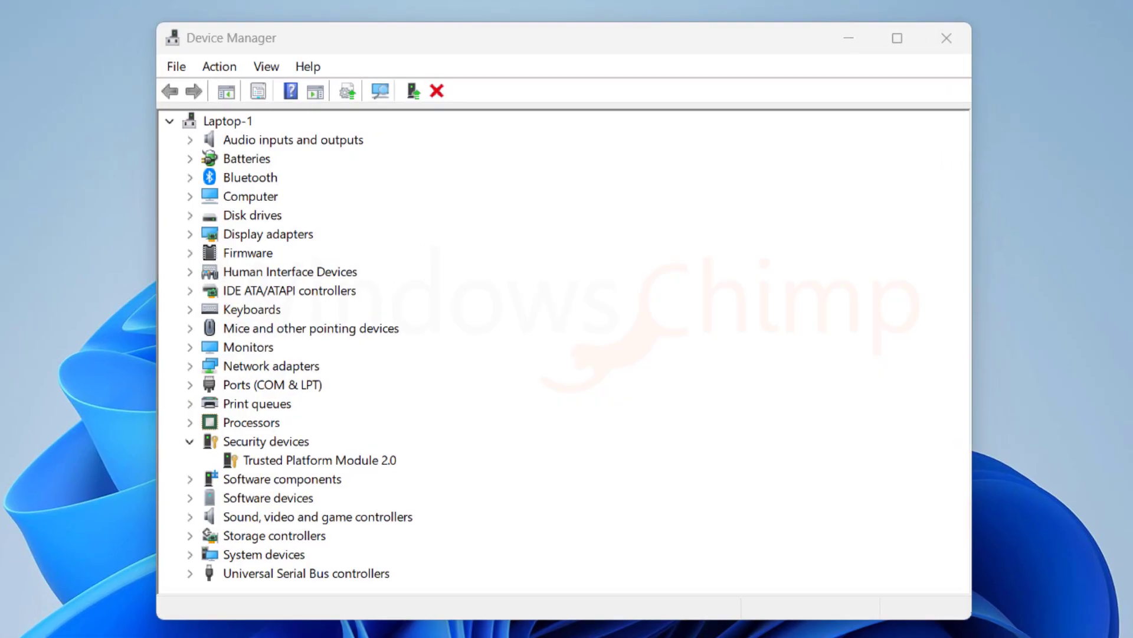
{"action": "right_click", "coordinate": [307, 459]}
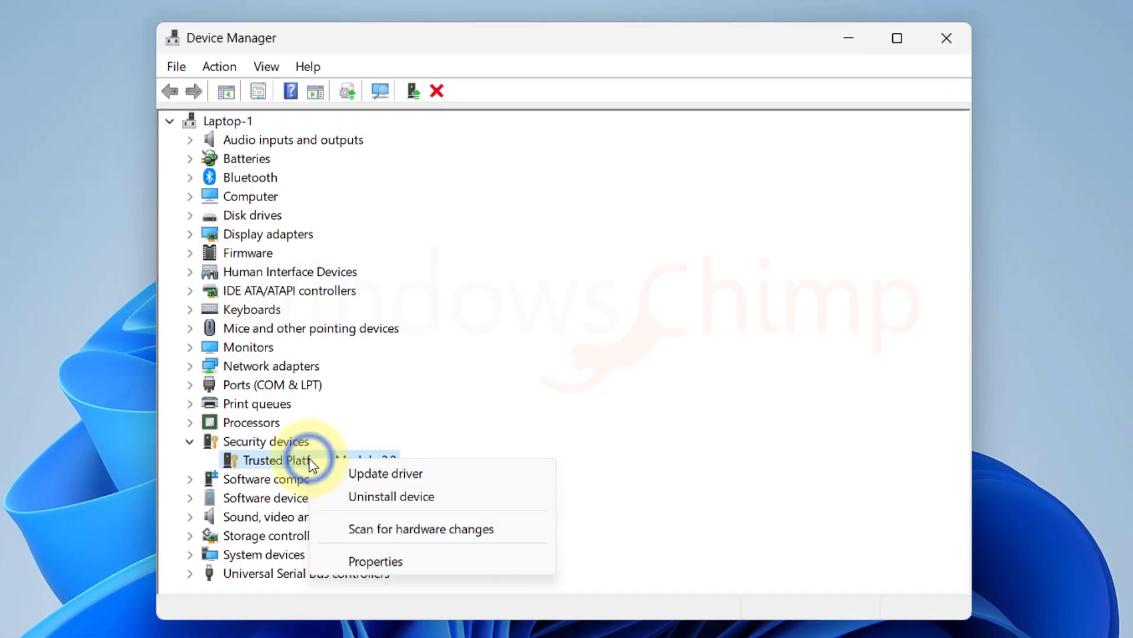
{"action": "left_click", "coordinate": [378, 494]}
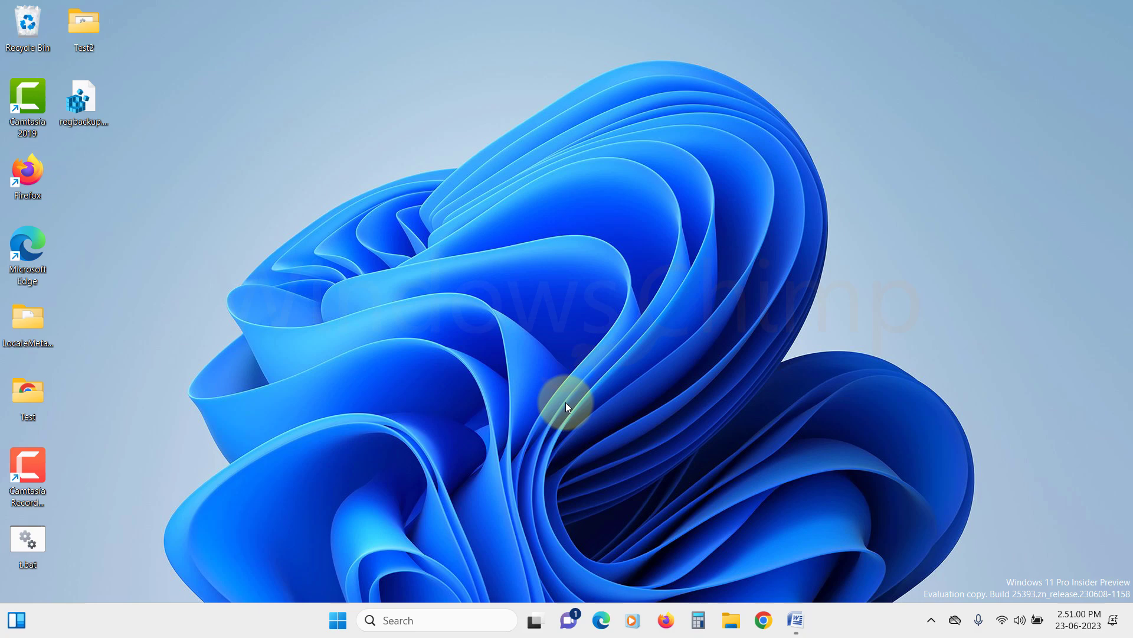
In Windows Security's security processor troubleshooting, pick 'I restarted my device and the TPM did not work' to clear the TPM.
{"action": "left_click", "coordinate": [334, 623]}
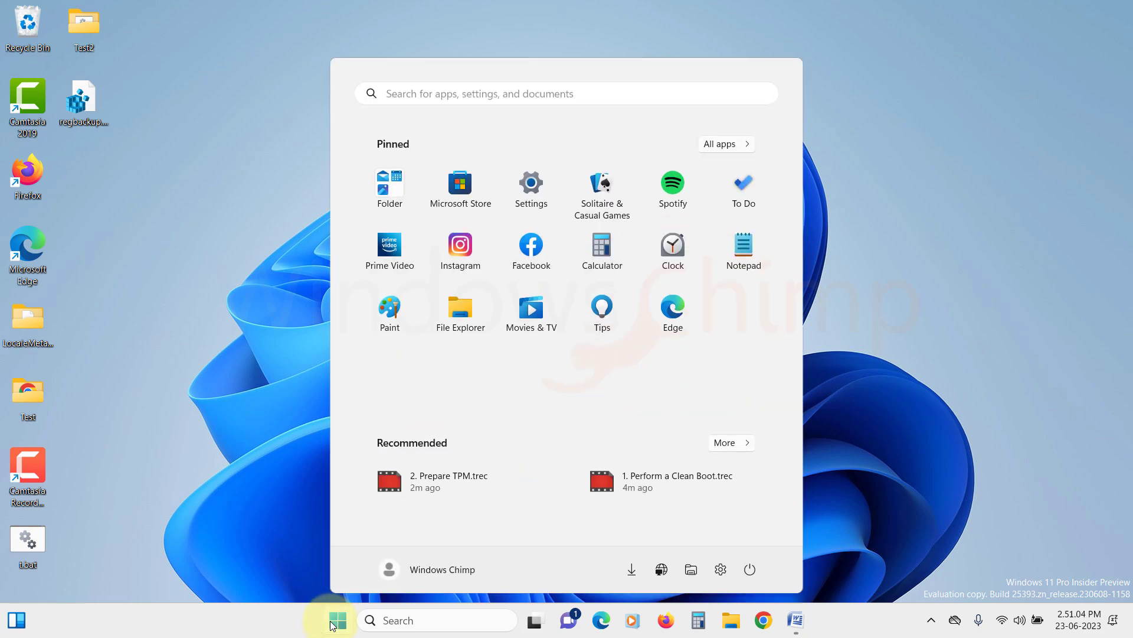
{"action": "type", "text": "windows"}
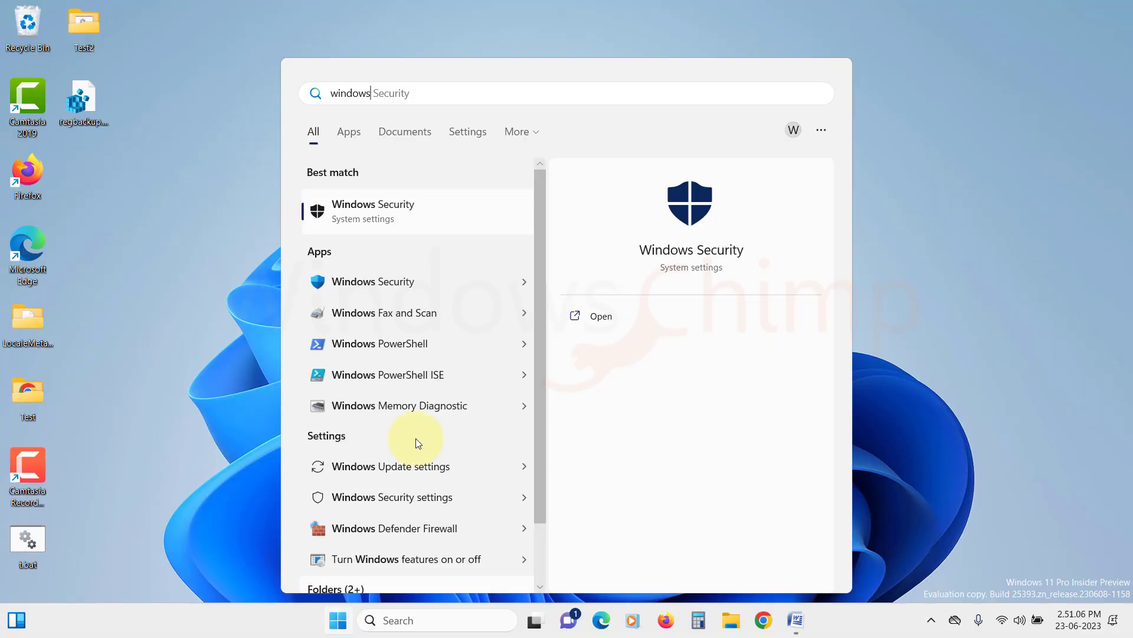
{"action": "left_click", "coordinate": [437, 203]}
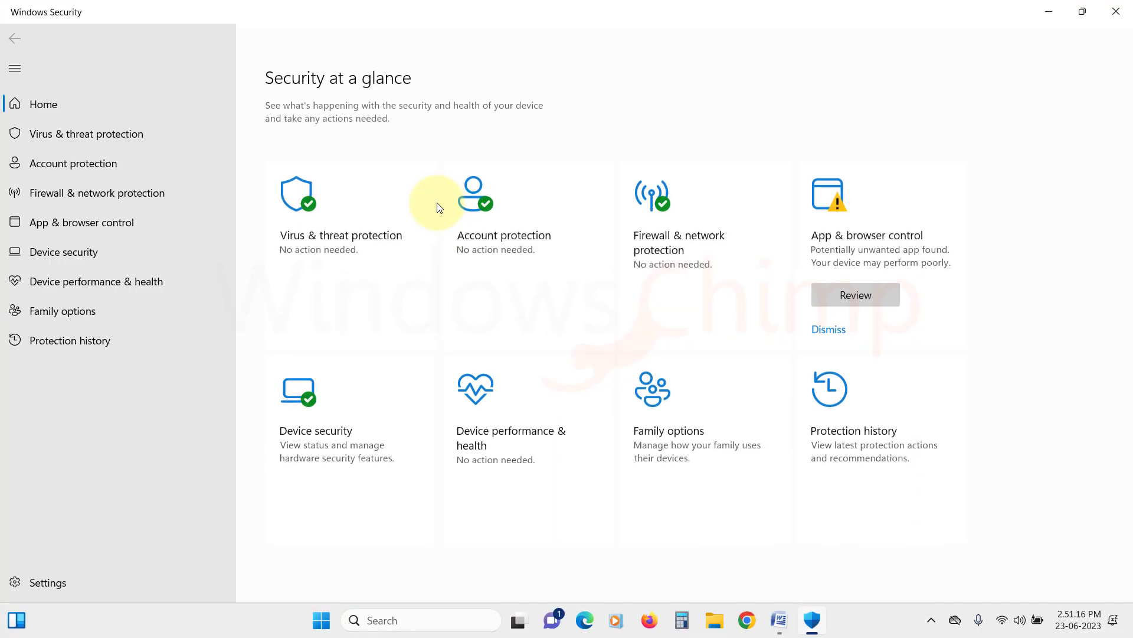
{"action": "left_click", "coordinate": [130, 264]}
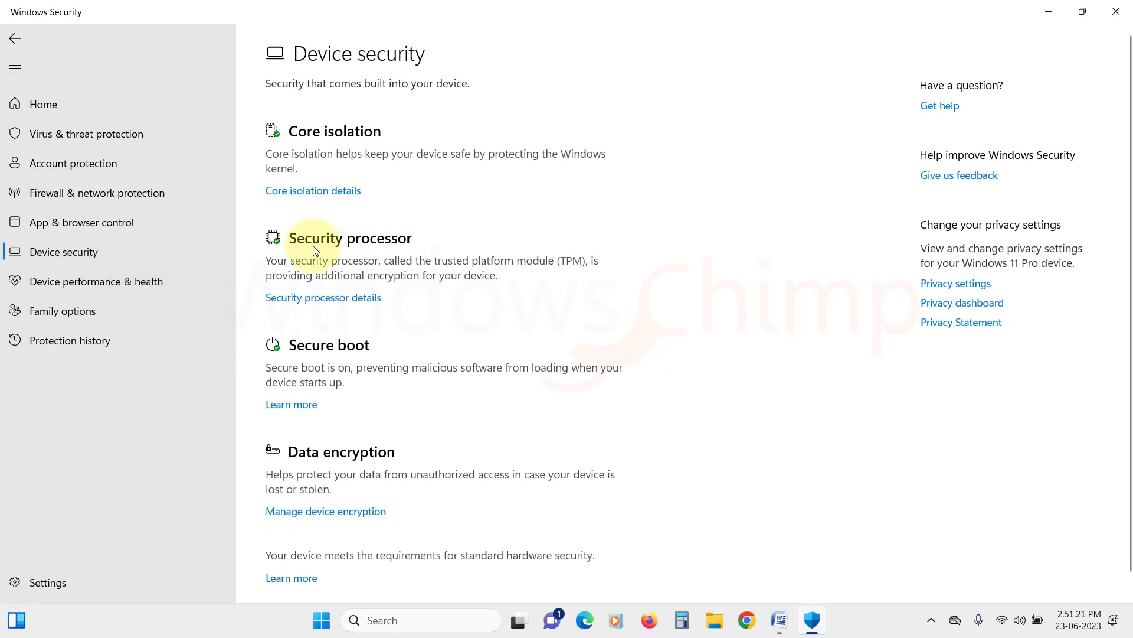
{"action": "left_click", "coordinate": [311, 305]}
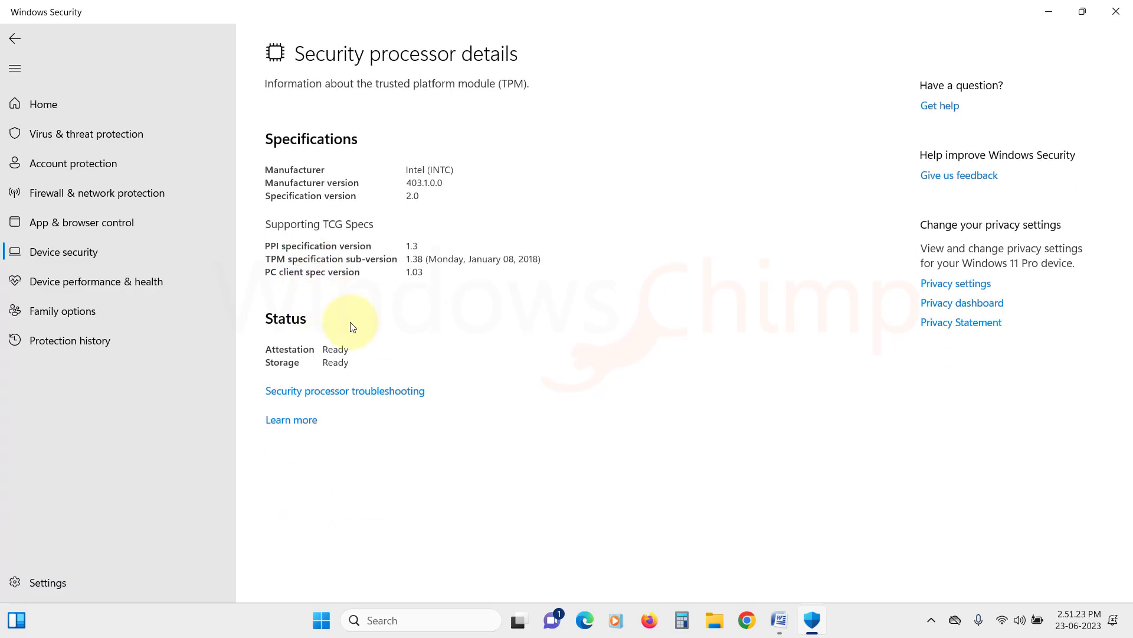
{"action": "left_click", "coordinate": [311, 390]}
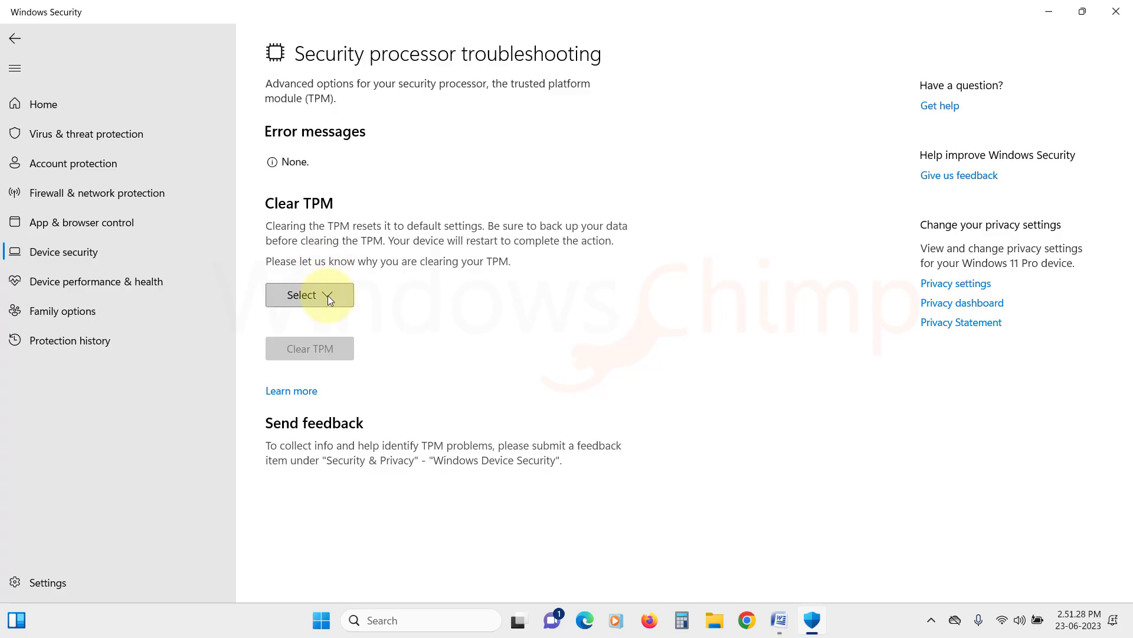
{"action": "left_click", "coordinate": [329, 297]}
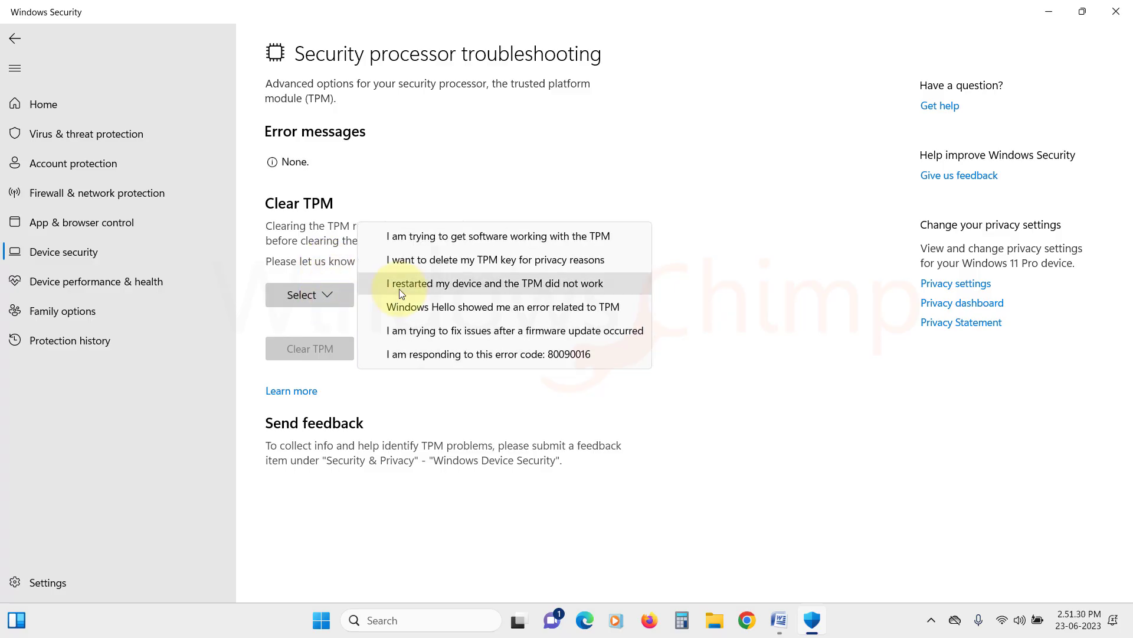
{"action": "left_click", "coordinate": [423, 290]}
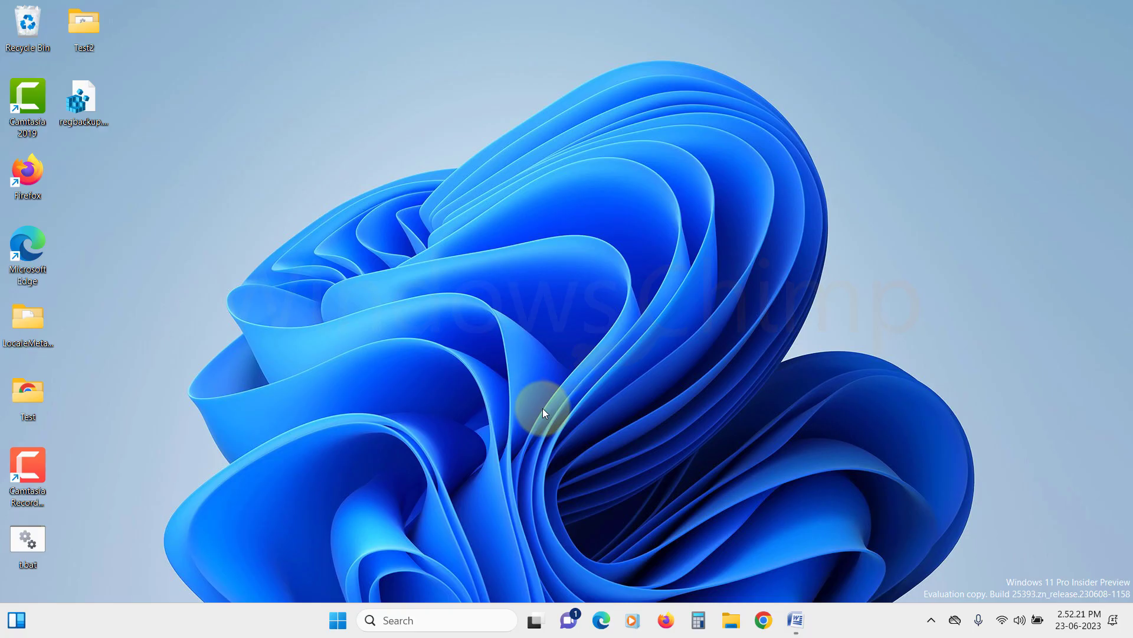
Launch Registry Editor with regedit from the Run box and approve the UAC prompt.
{"action": "key", "text": "super+r"}
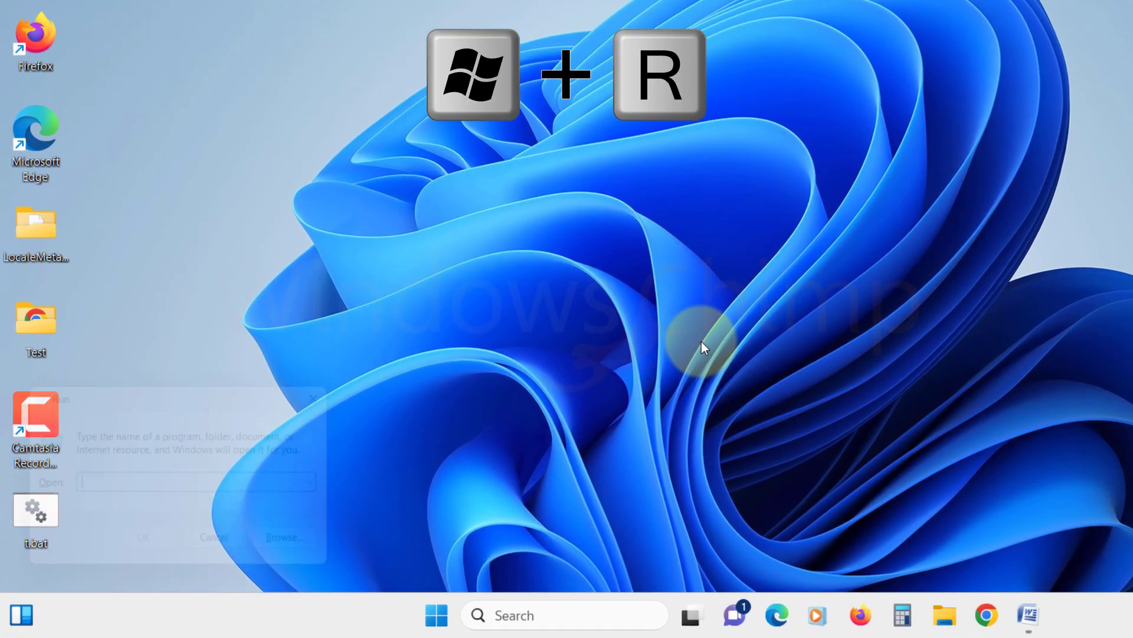
{"action": "type", "text": "regedit"}
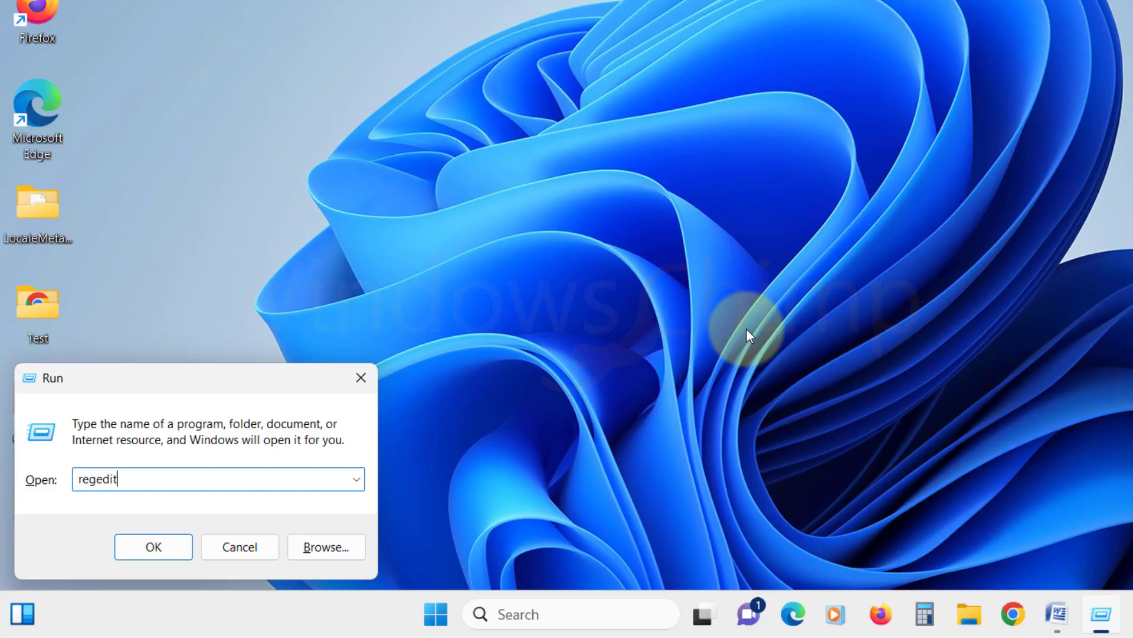
{"action": "key", "text": "Return"}
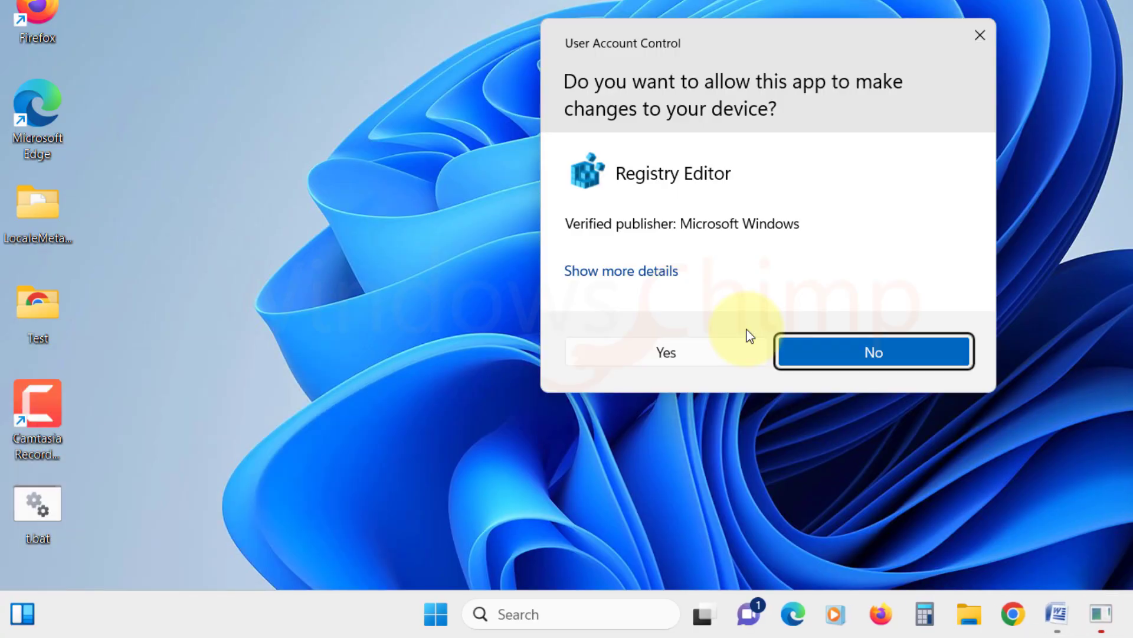
{"action": "left_click", "coordinate": [689, 355]}
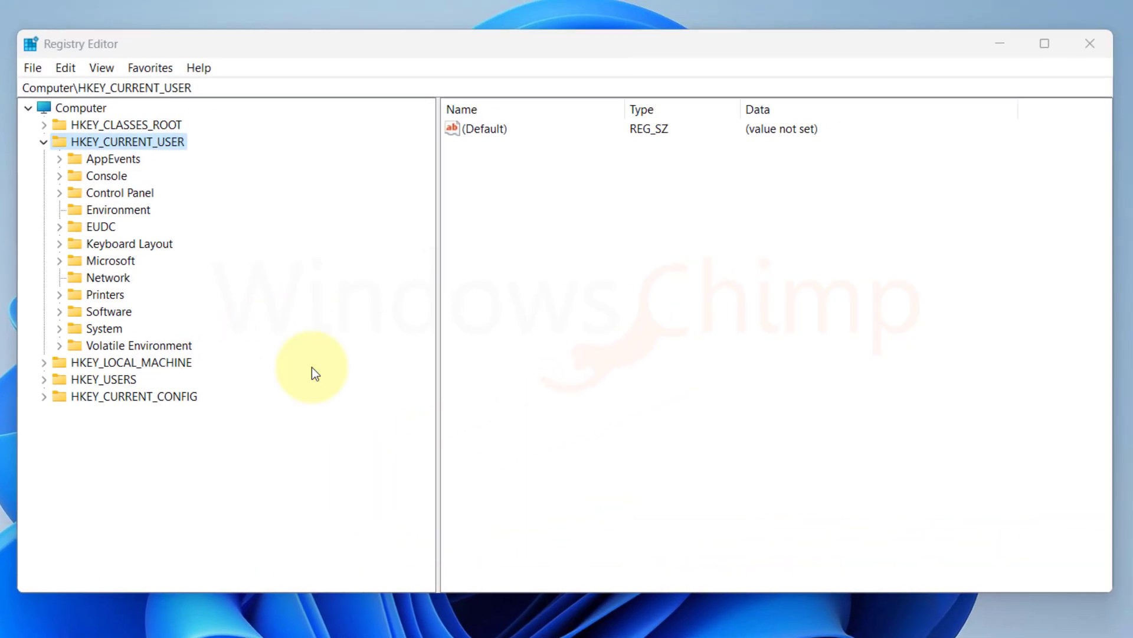
Export the HKEY_CURRENT_USER registry backup to the Desktop as 'registry'.
{"action": "left_click", "coordinate": [31, 64]}
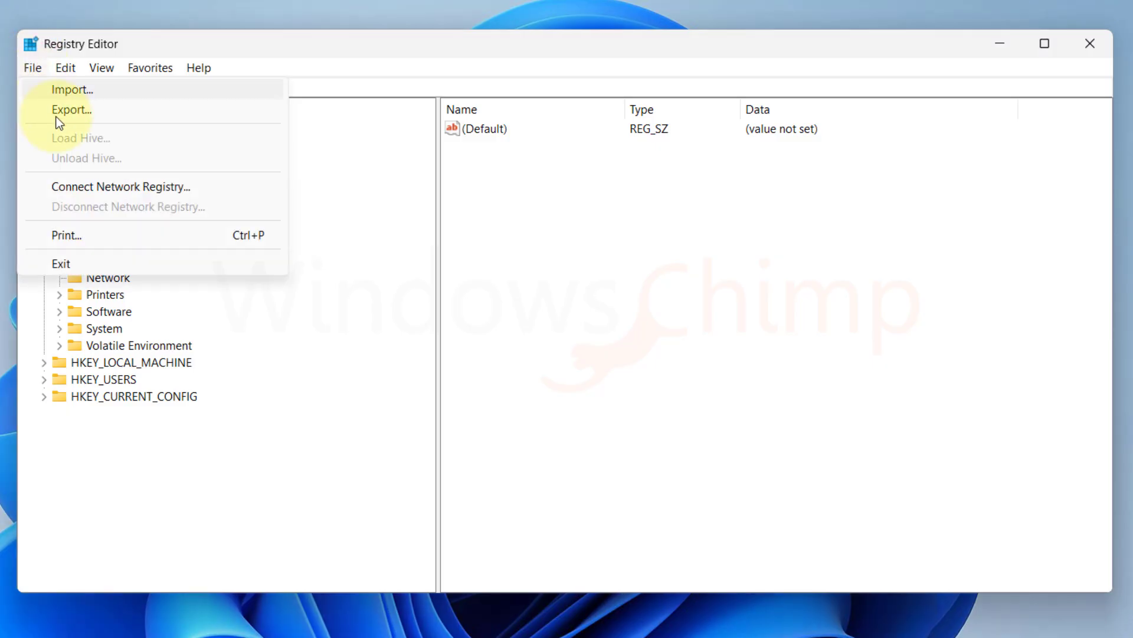
{"action": "left_click", "coordinate": [77, 112]}
{"action": "left_click", "coordinate": [79, 224]}
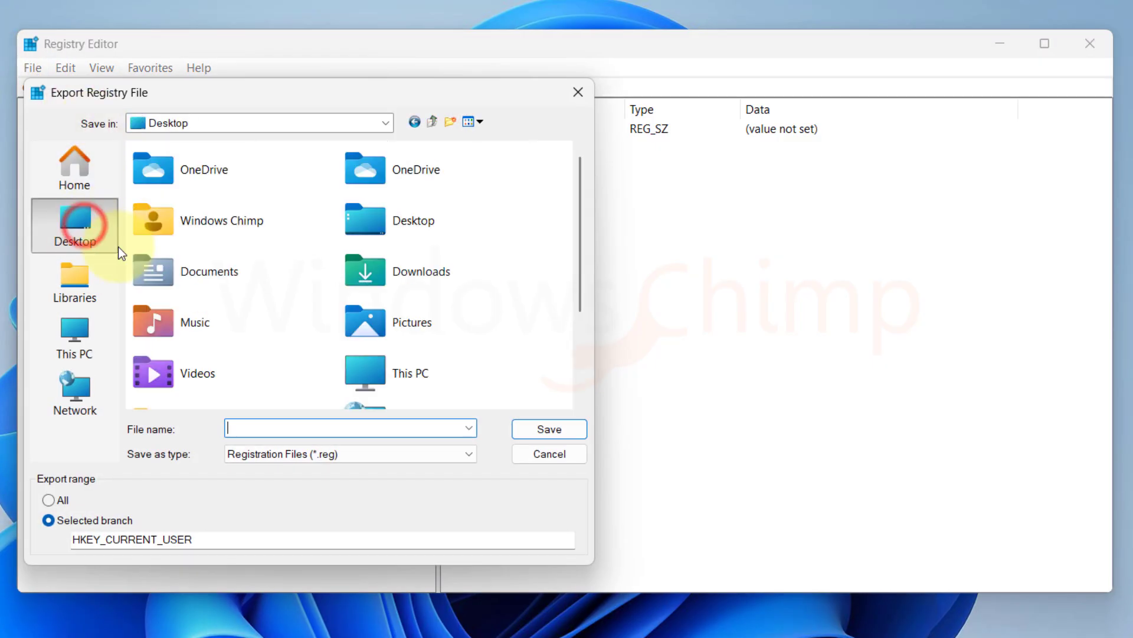
{"action": "left_click", "coordinate": [325, 429]}
{"action": "type", "text": "registrybackup"}
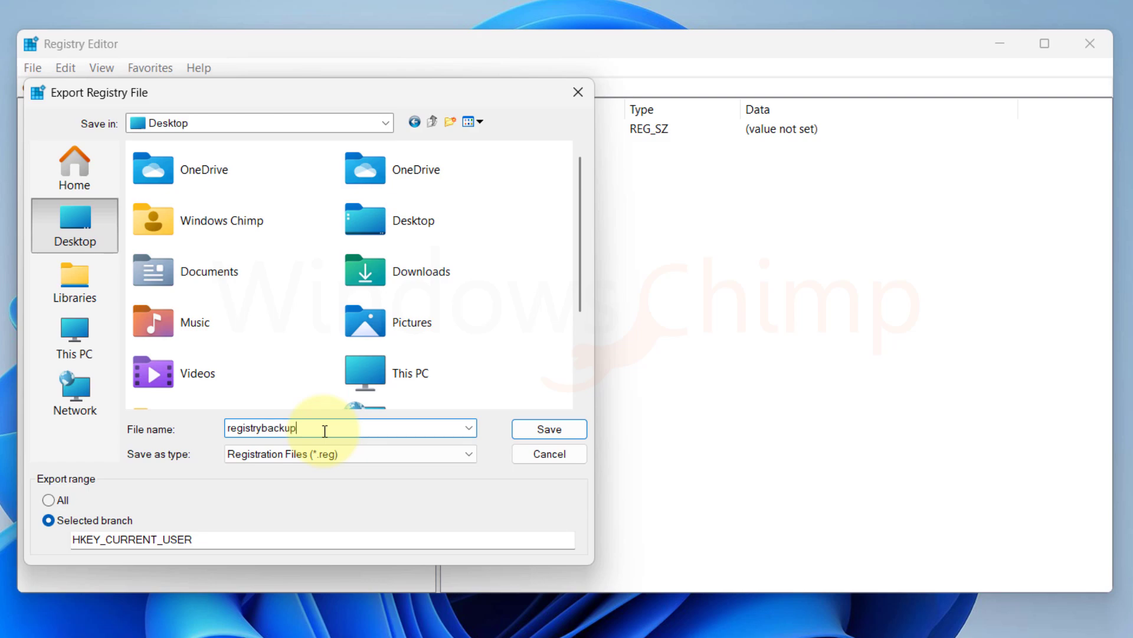
{"action": "key", "text": "Return"}
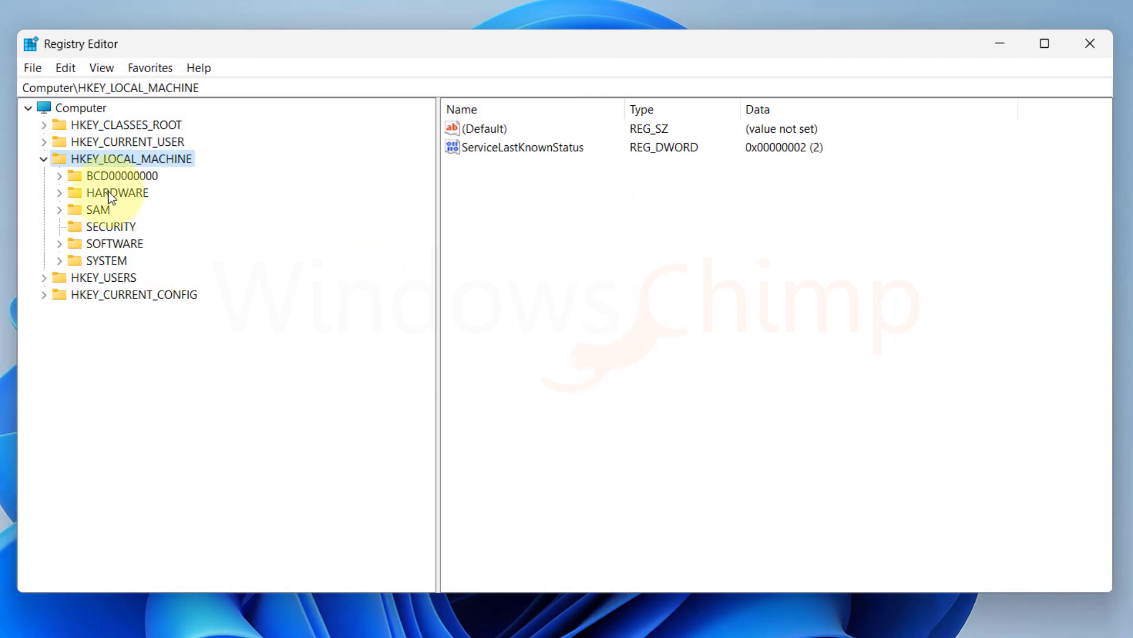
Expand HKEY_CURRENT_USER, then Software, then Microsoft in the registry tree.
{"action": "left_click", "coordinate": [44, 142]}
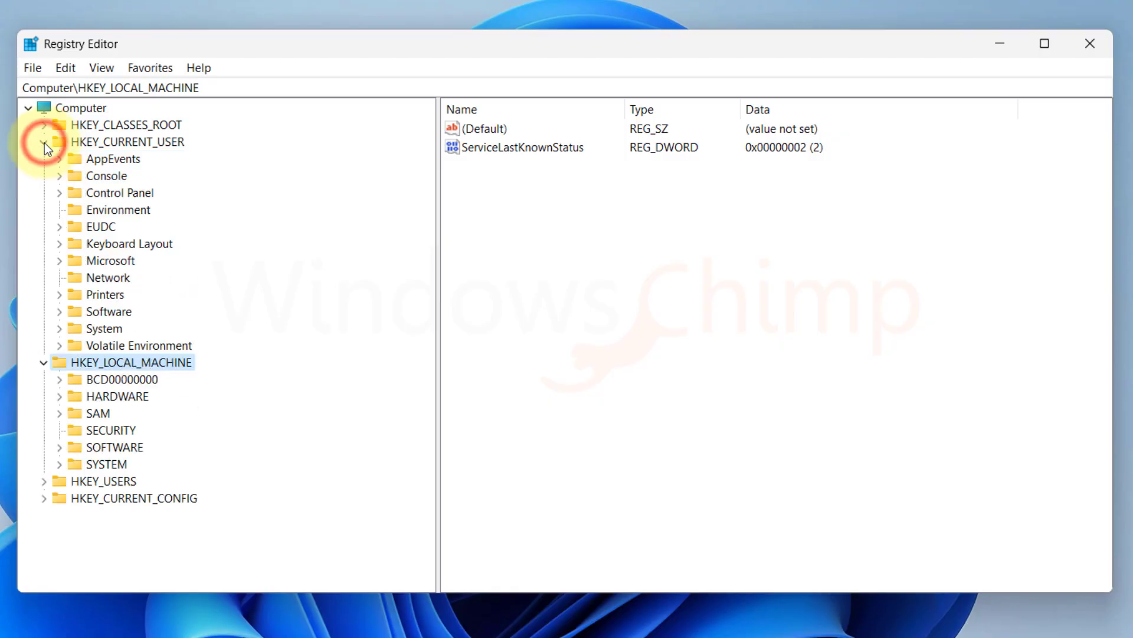
{"action": "left_click", "coordinate": [59, 311]}
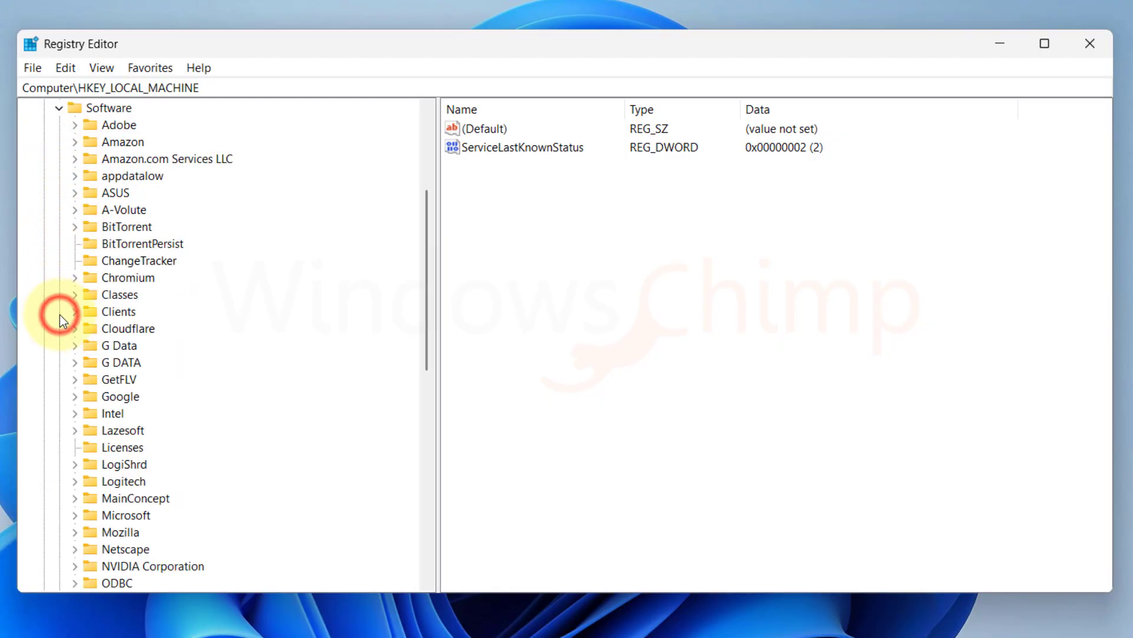
{"action": "left_click", "coordinate": [111, 242]}
{"action": "left_click", "coordinate": [127, 498]}
{"action": "left_click", "coordinate": [75, 514]}
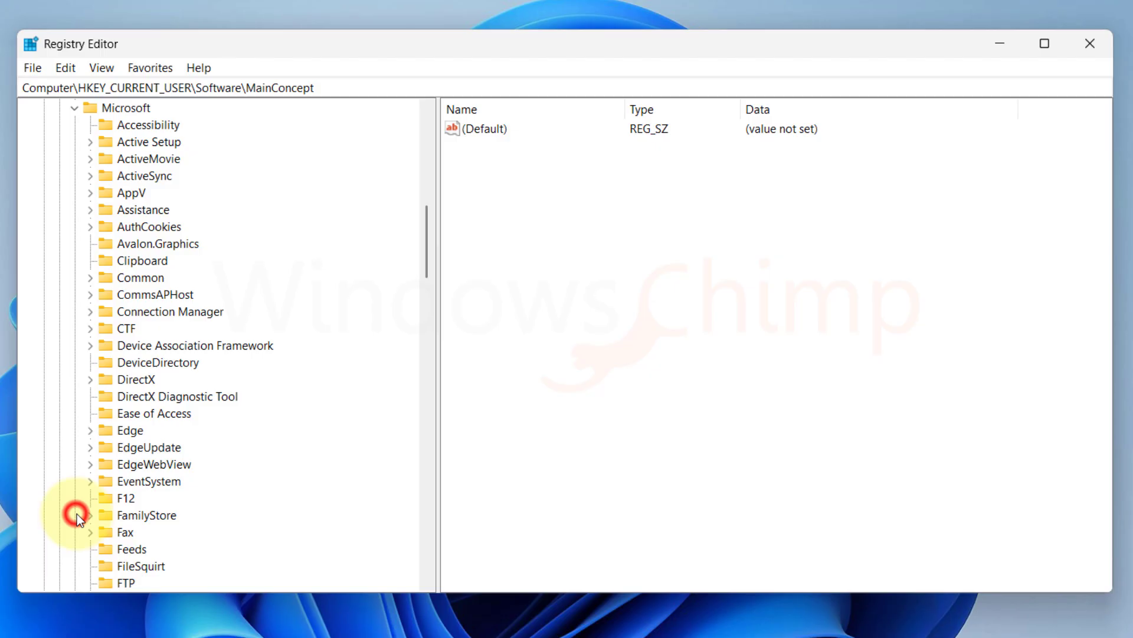
{"action": "left_click", "coordinate": [150, 240]}
{"action": "scroll", "coordinate": [118, 355], "scroll_direction": "down", "scroll_amount": 13}
Expand Office, 16.0 and Common, then select the Identity key.
{"action": "left_click", "coordinate": [98, 433]}
{"action": "left_click", "coordinate": [91, 430]}
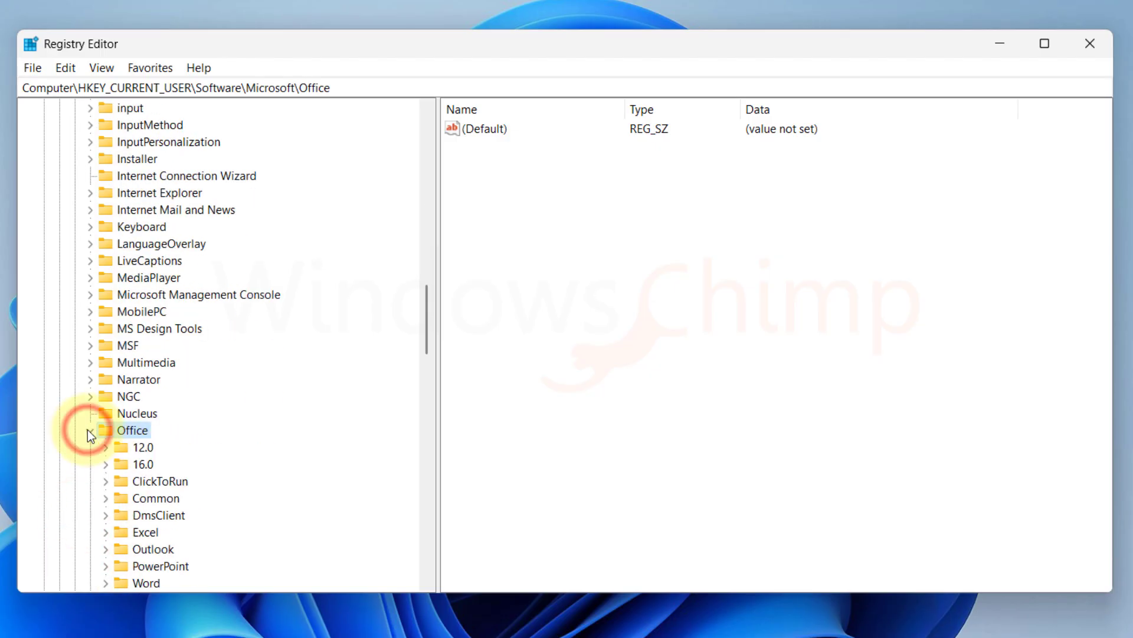
{"action": "scroll", "coordinate": [141, 461], "scroll_direction": "down", "scroll_amount": 3}
{"action": "left_click", "coordinate": [106, 311]}
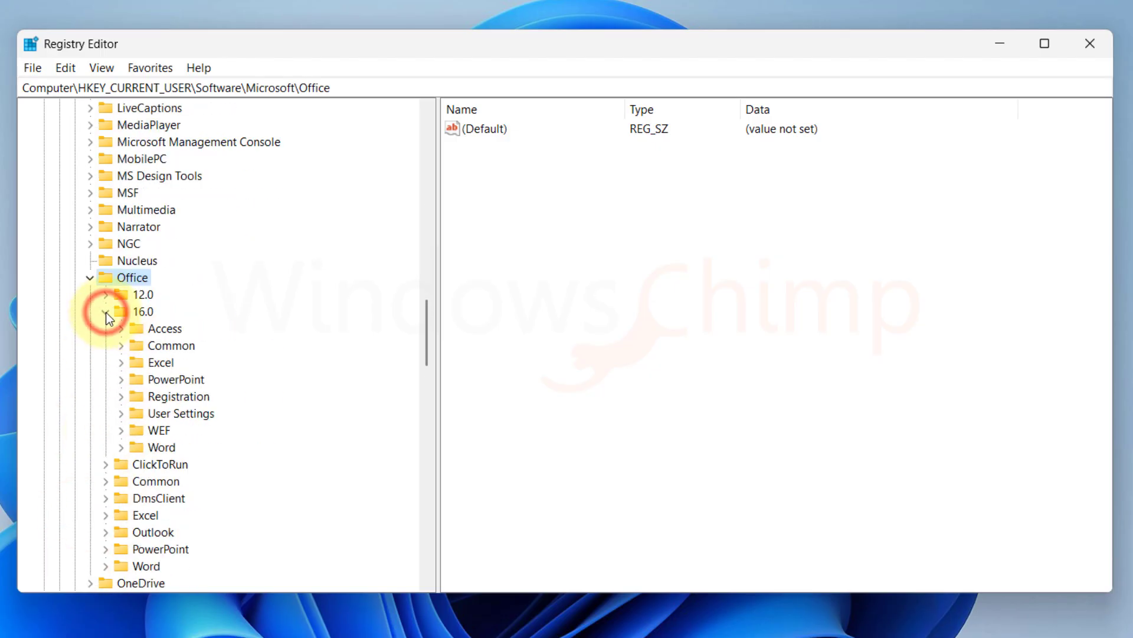
{"action": "left_click", "coordinate": [121, 344]}
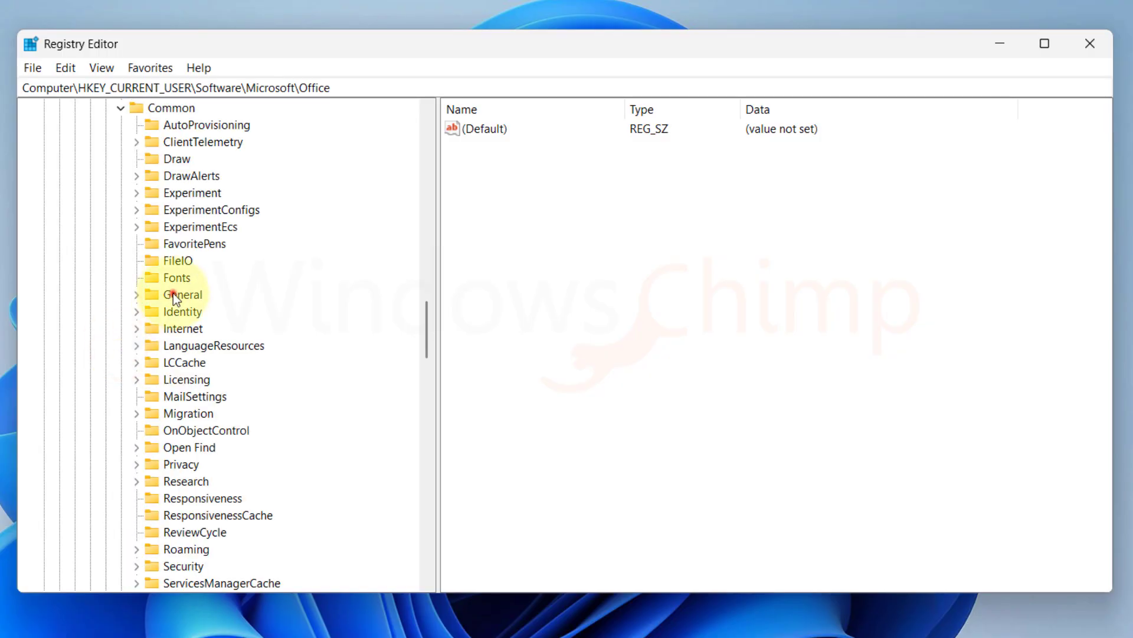
{"action": "left_click", "coordinate": [171, 311]}
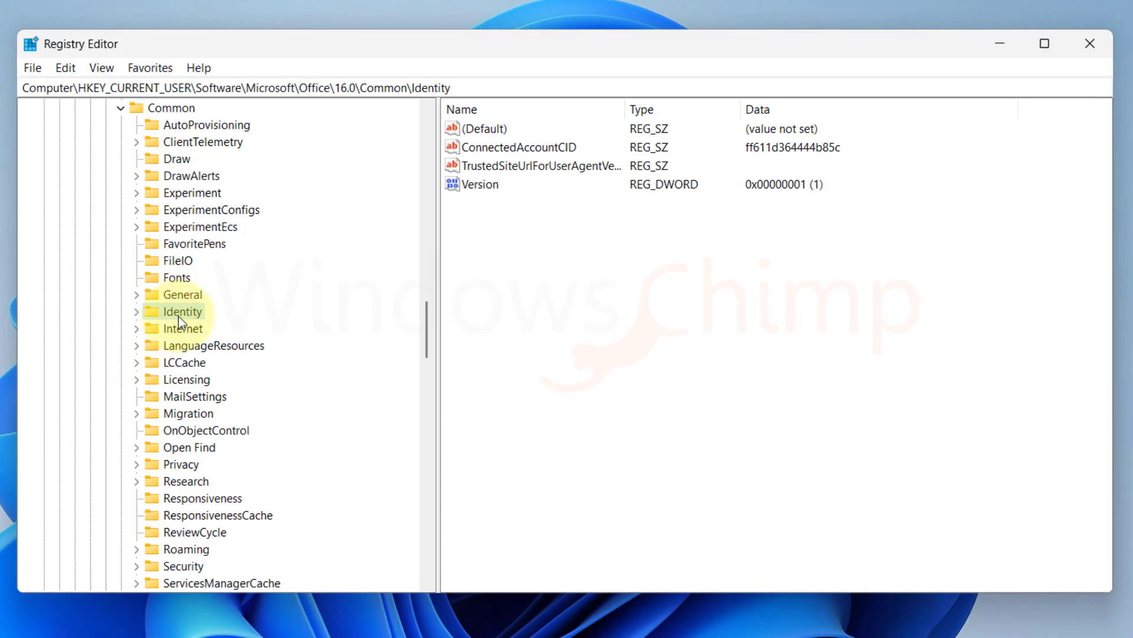
Add a DWORD (32-bit) value EnableADAL with data 0 to Identity, then close Registry Editor.
{"action": "right_click", "coordinate": [626, 298]}
{"action": "mouse_move", "coordinate": [674, 306]}
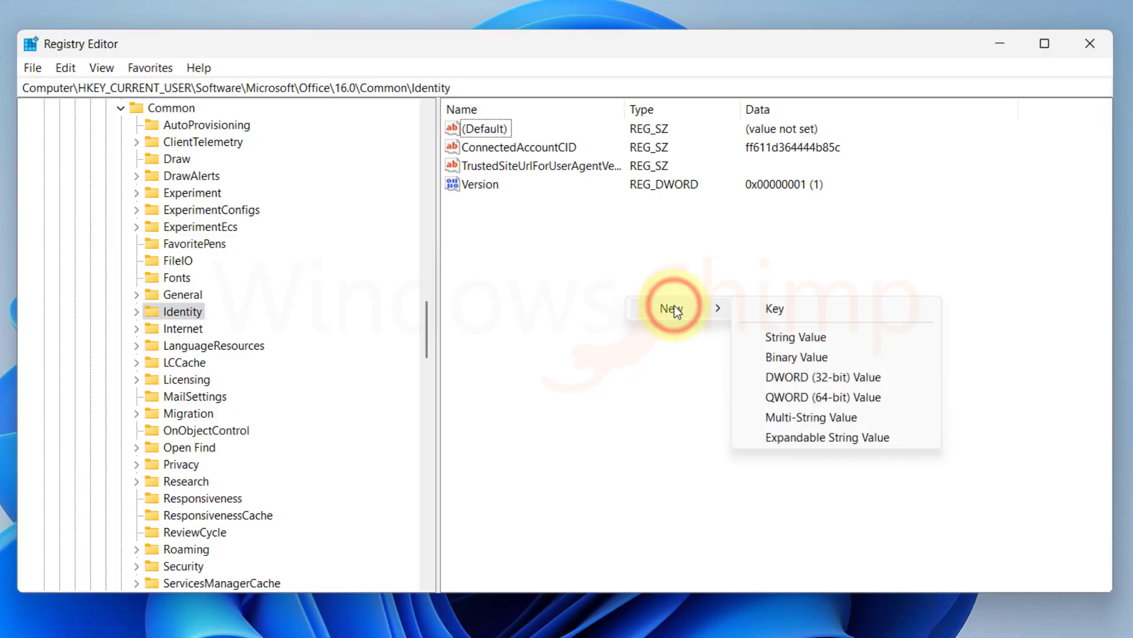
{"action": "left_click", "coordinate": [812, 376]}
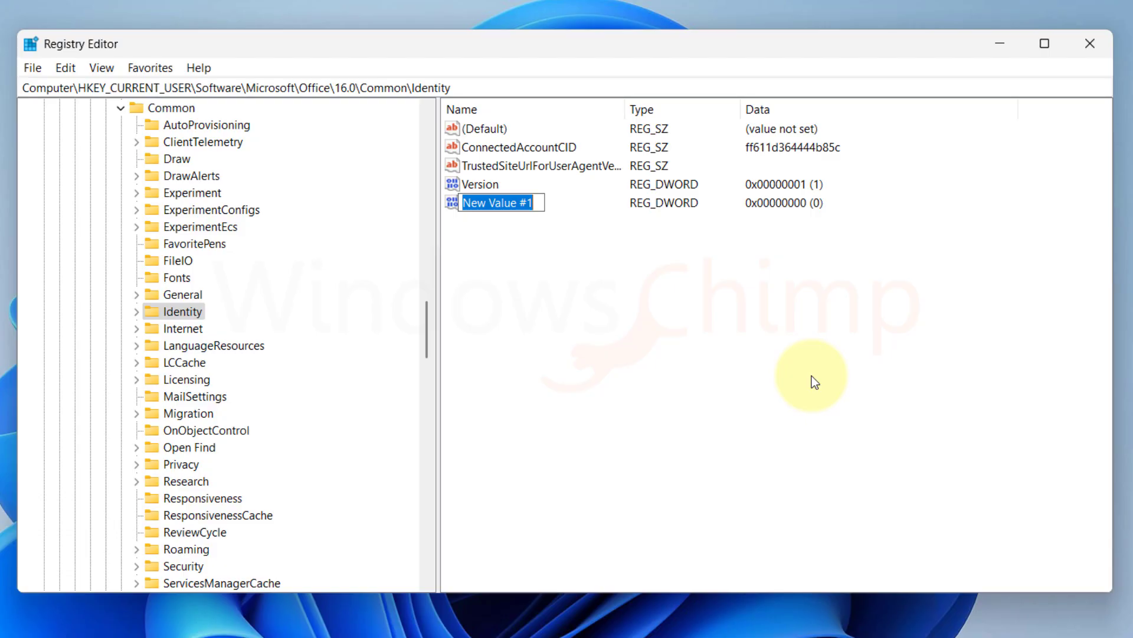
{"action": "type", "text": "EnableADAL"}
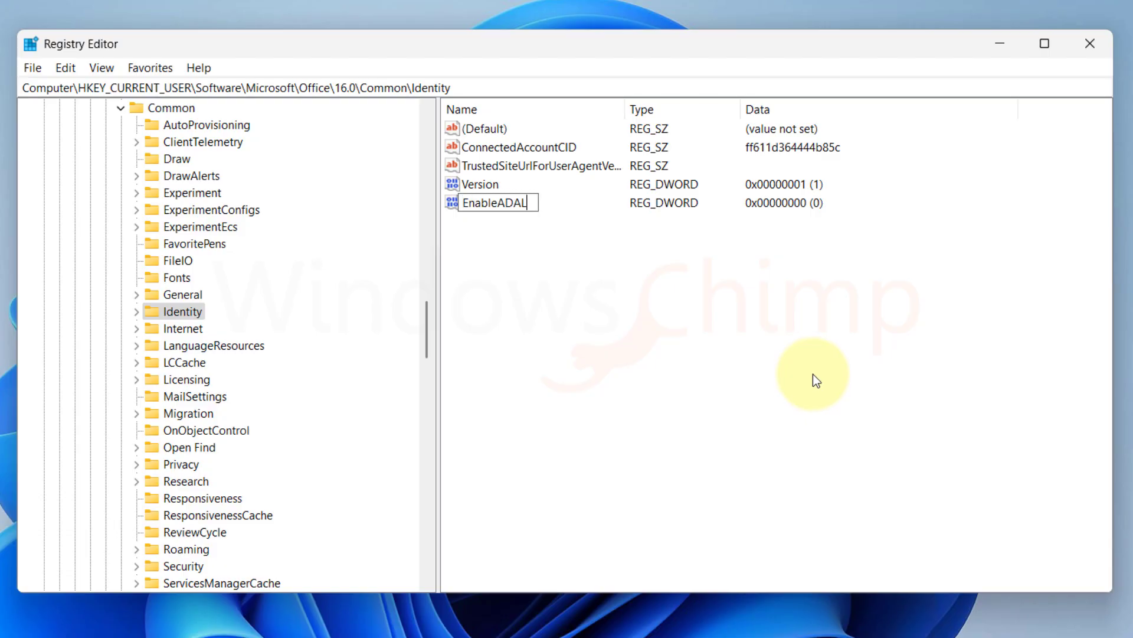
{"action": "key", "text": "Return"}
{"action": "double_click", "coordinate": [508, 201]}
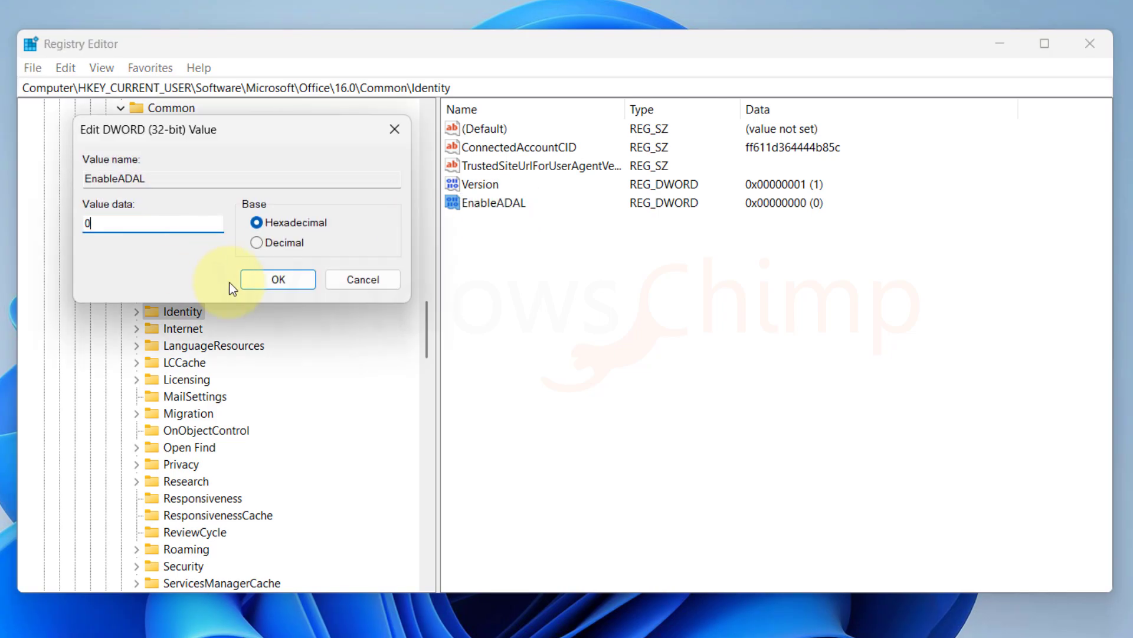
{"action": "left_click", "coordinate": [275, 289]}
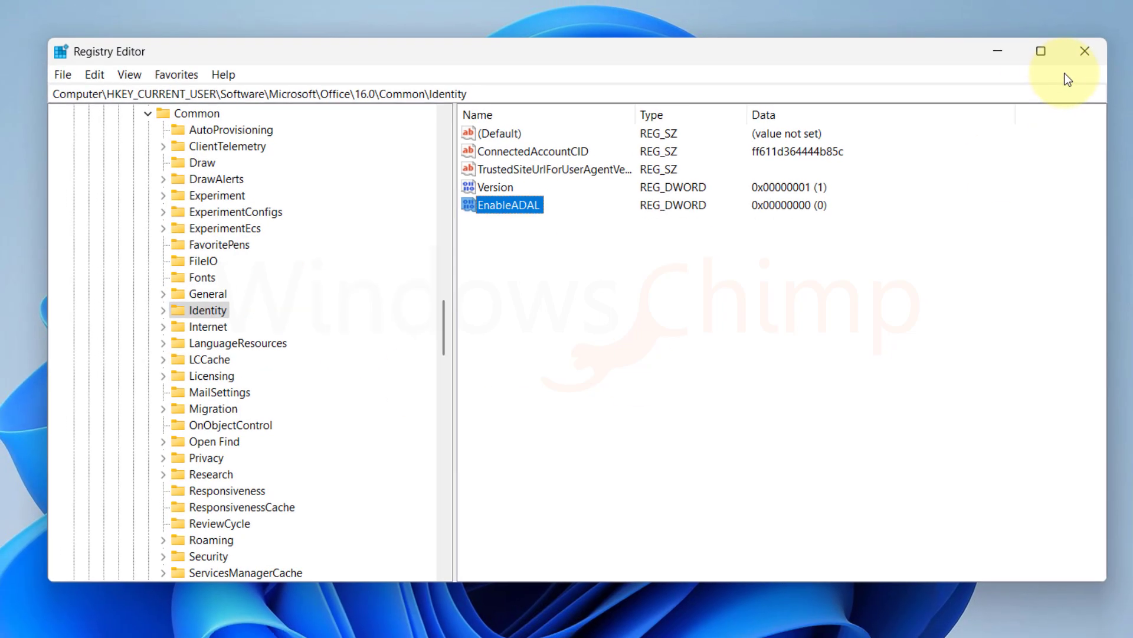
{"action": "left_click", "coordinate": [1090, 43]}
{"action": "left_click", "coordinate": [336, 620]}
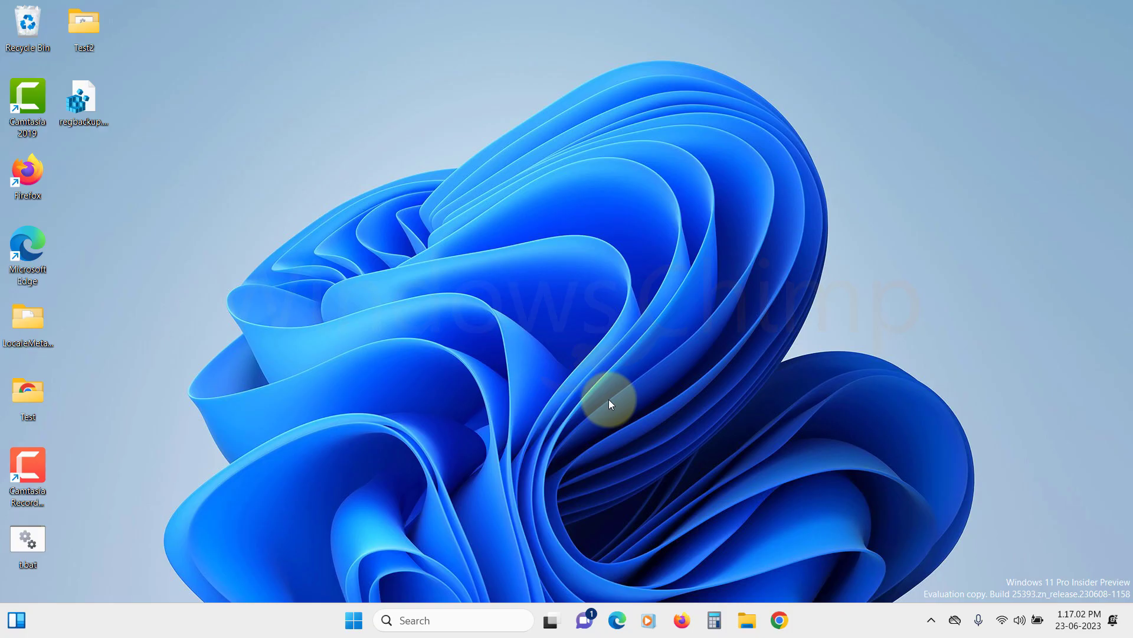
Open File Explorer and go into the Windows folder on the SSD Win 11 (C:) drive.
{"action": "left_click", "coordinate": [747, 619]}
{"action": "left_click", "coordinate": [222, 462]}
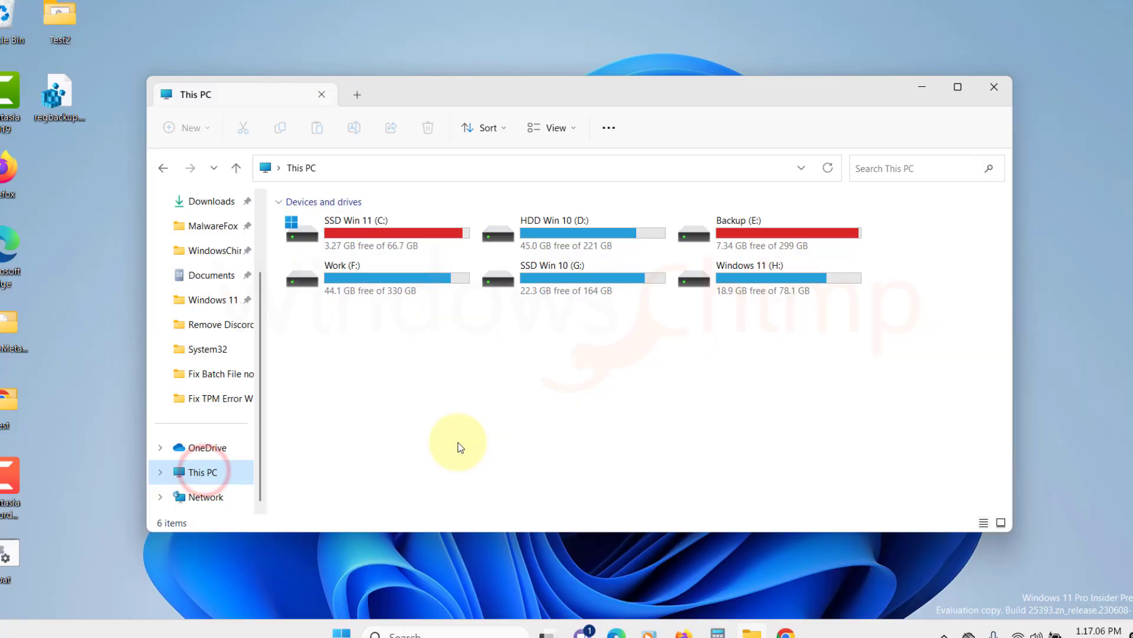
{"action": "double_click", "coordinate": [395, 239]}
{"action": "scroll", "coordinate": [273, 471], "scroll_direction": "down", "scroll_amount": 3}
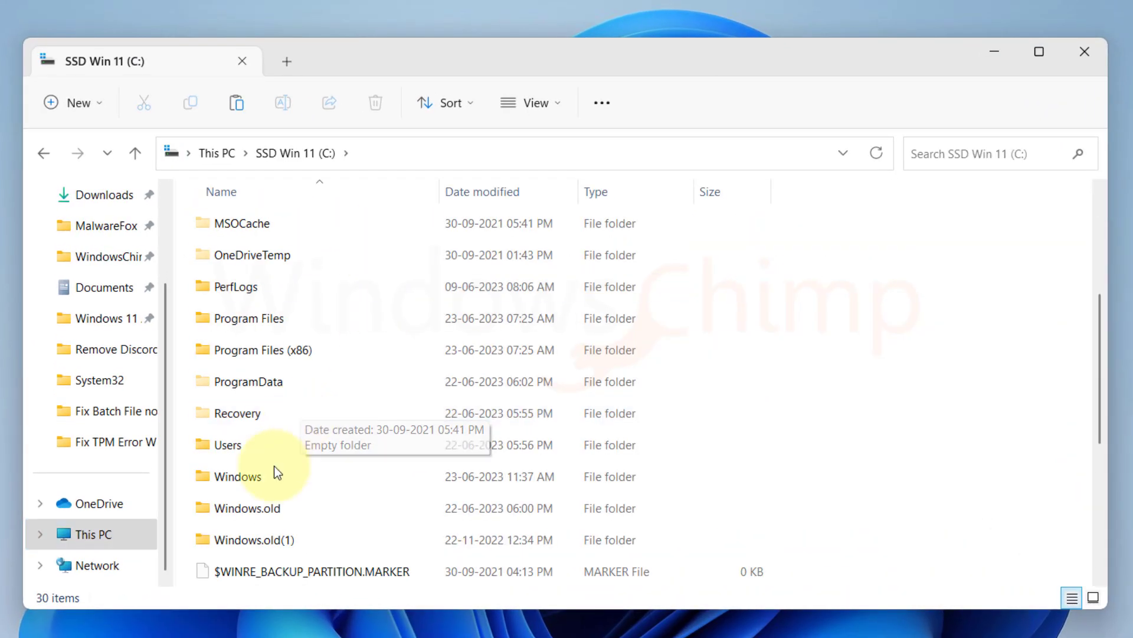
{"action": "double_click", "coordinate": [268, 470]}
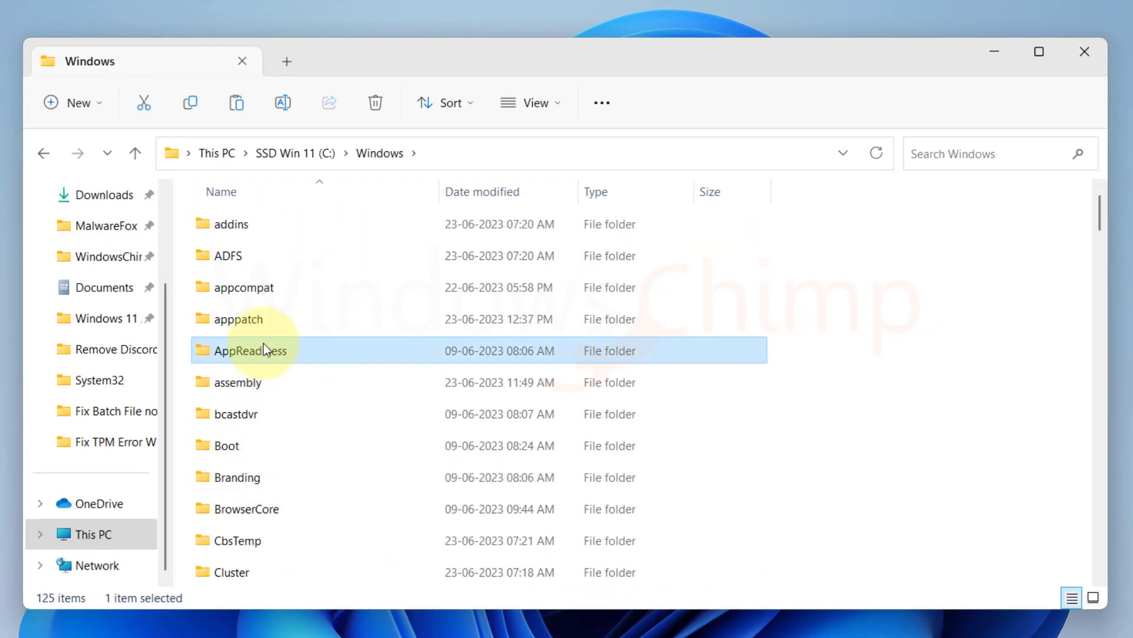
Navigate through ServiceProfiles\LocalService\AppData\Local into the Microsoft folder.
{"action": "type", "text": "ser"}
{"action": "double_click", "coordinate": [278, 313]}
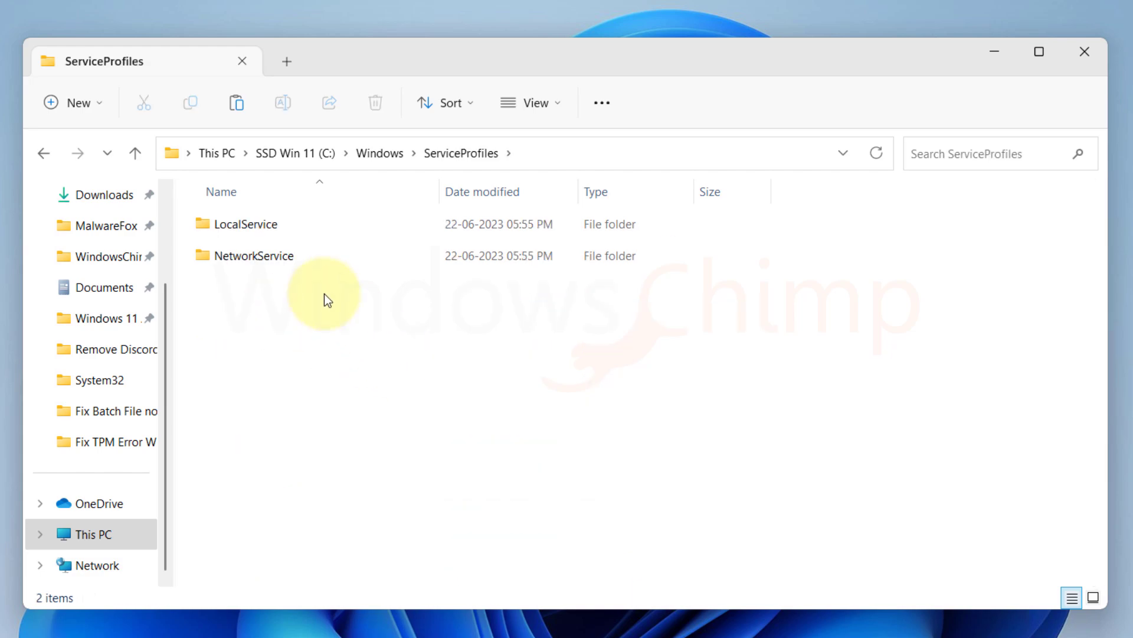
{"action": "double_click", "coordinate": [256, 224]}
{"action": "left_click", "coordinate": [343, 319]}
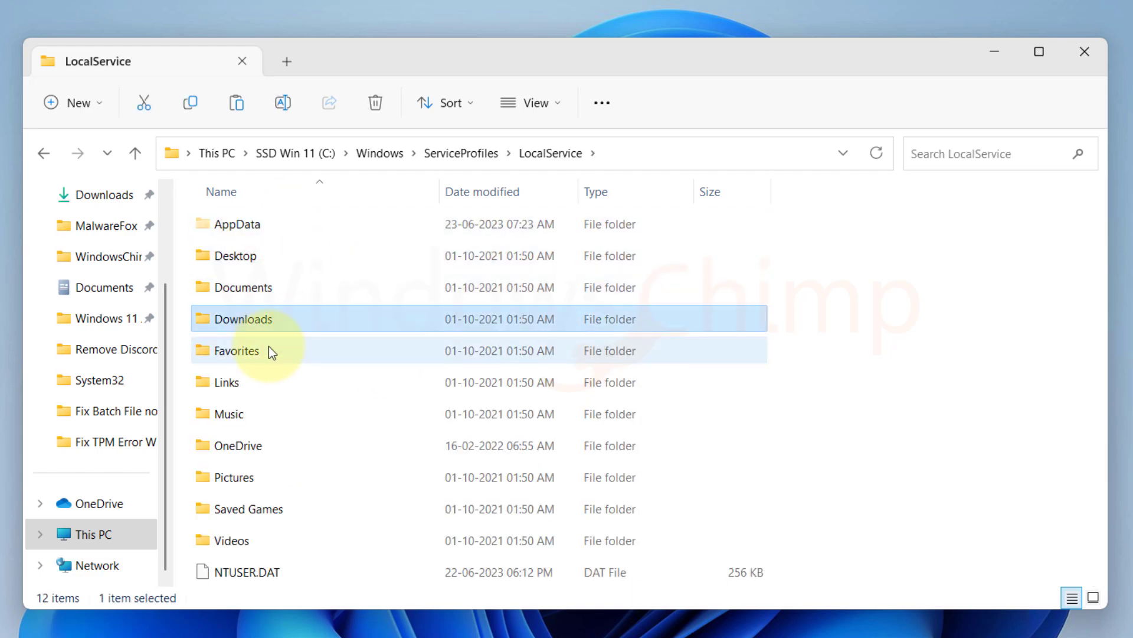
{"action": "double_click", "coordinate": [242, 220]}
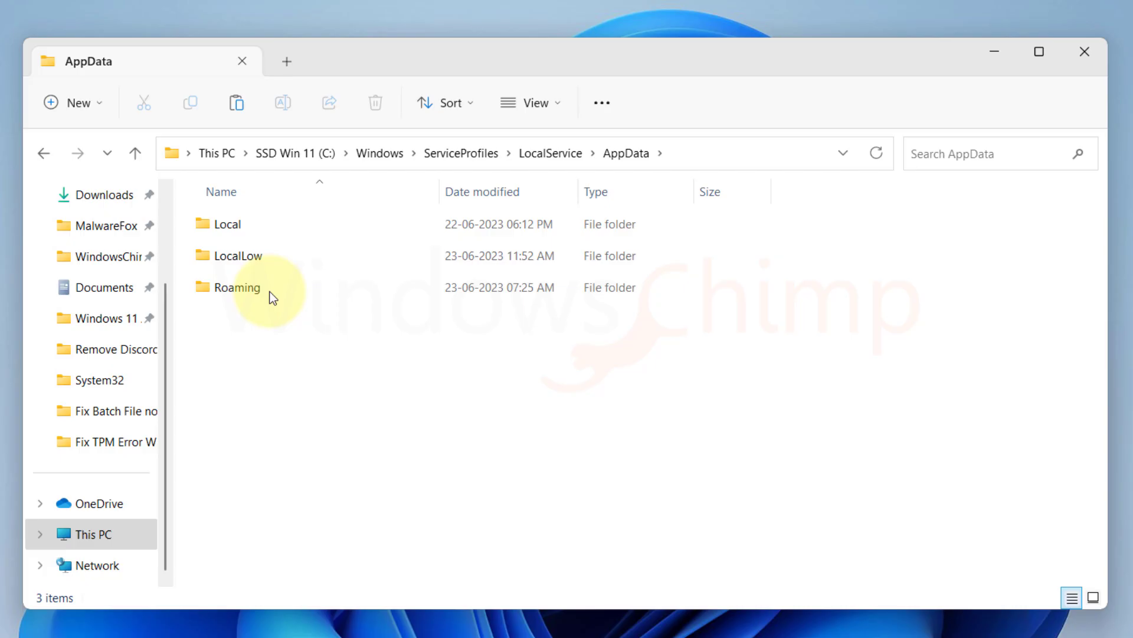
{"action": "double_click", "coordinate": [228, 227]}
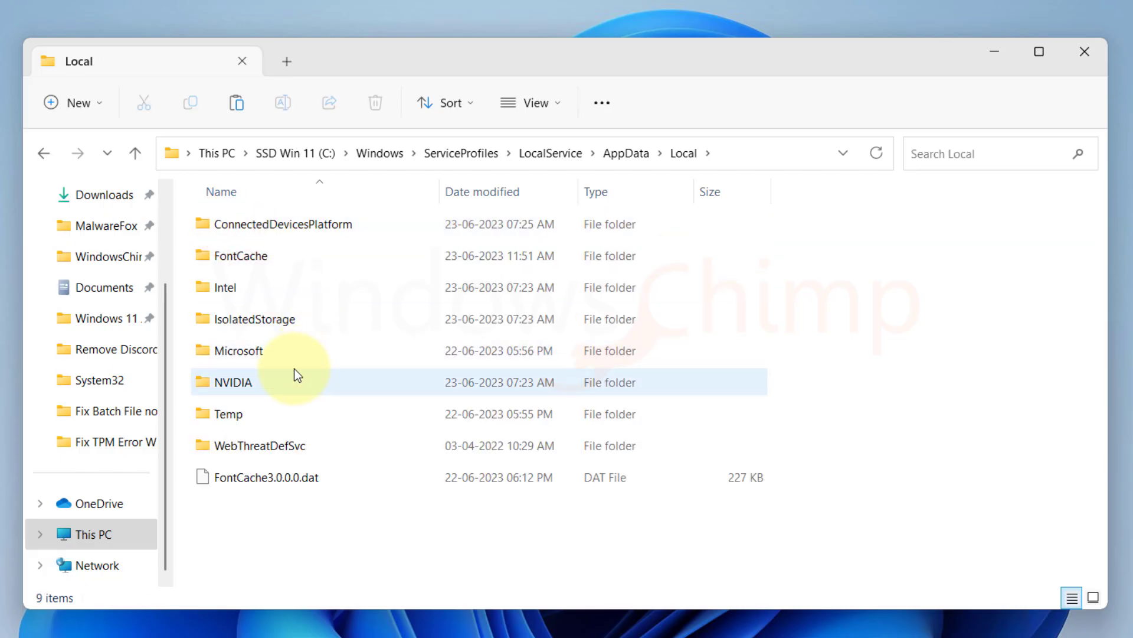
{"action": "left_click", "coordinate": [255, 354]}
{"action": "double_click", "coordinate": [250, 351]}
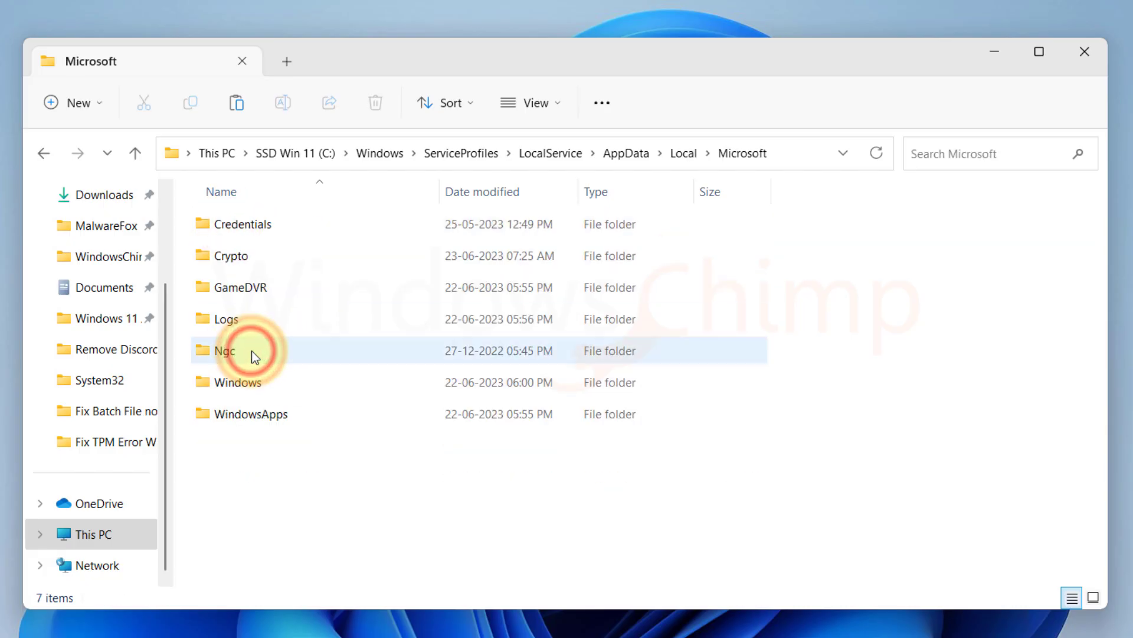
After access to Ngc is denied, open its Properties and the advanced security settings.
{"action": "double_click", "coordinate": [246, 354]}
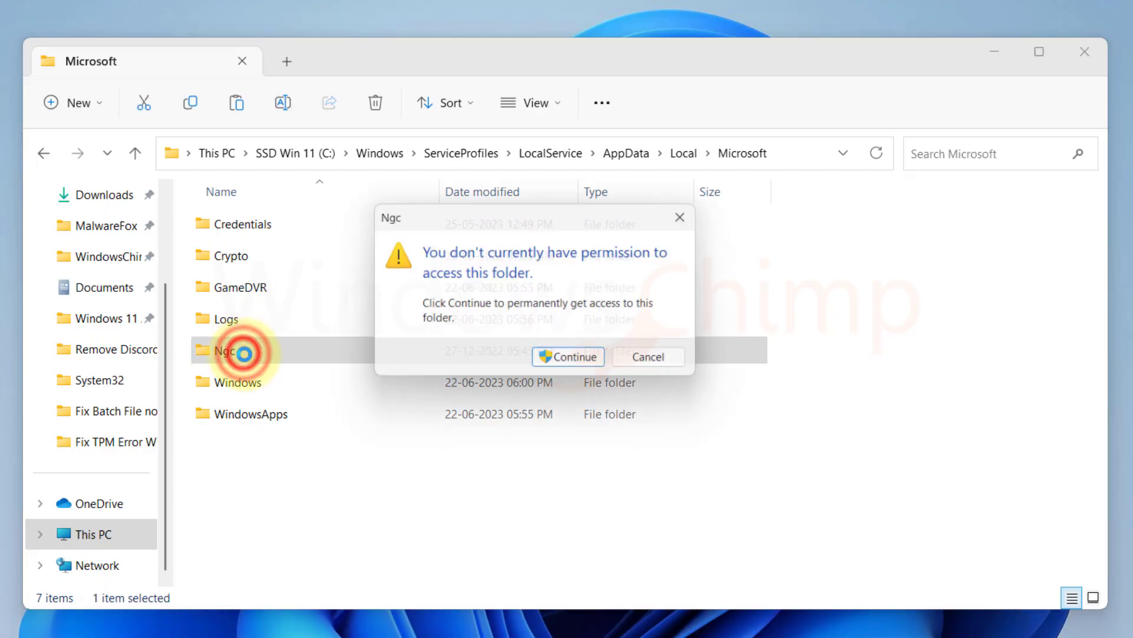
{"action": "left_click", "coordinate": [563, 358]}
{"action": "left_click", "coordinate": [664, 361]}
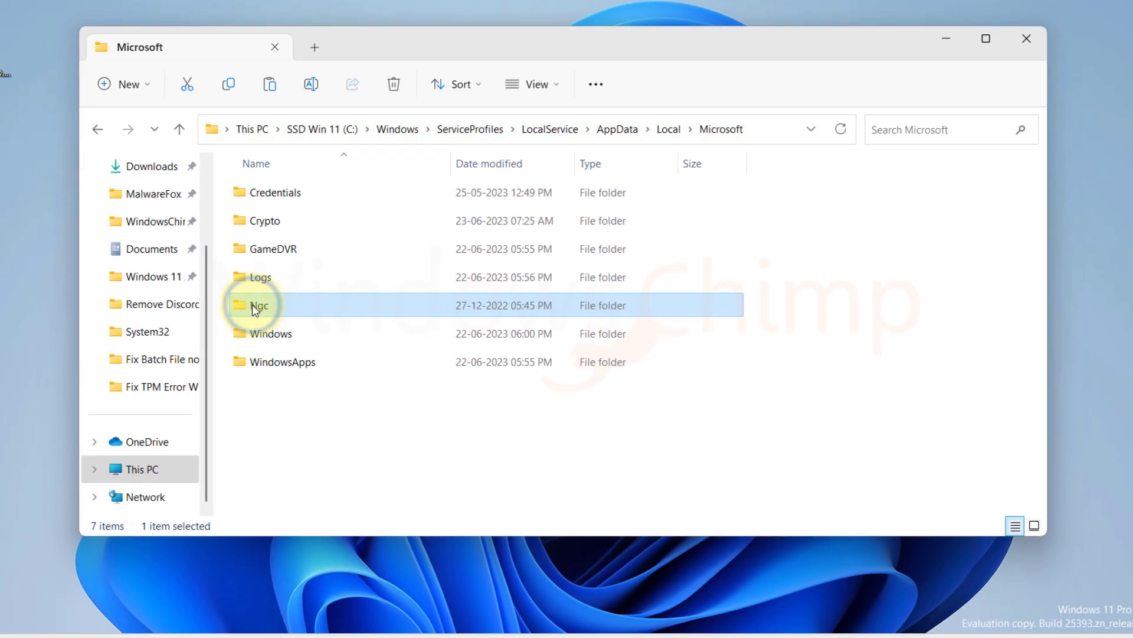
{"action": "right_click", "coordinate": [252, 303]}
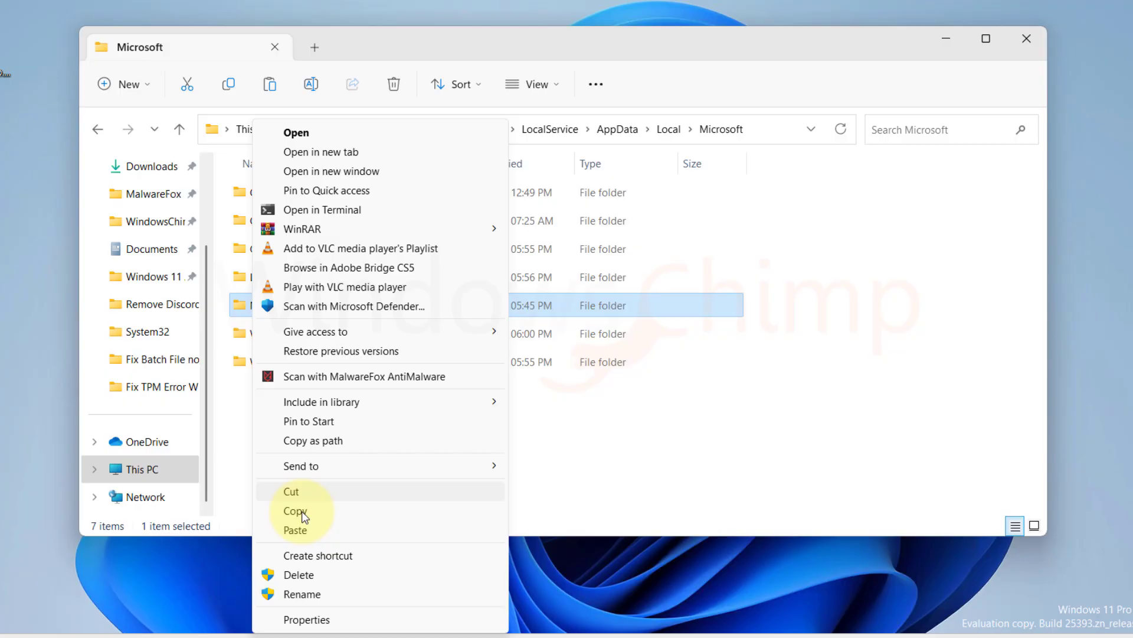
{"action": "left_click", "coordinate": [310, 613]}
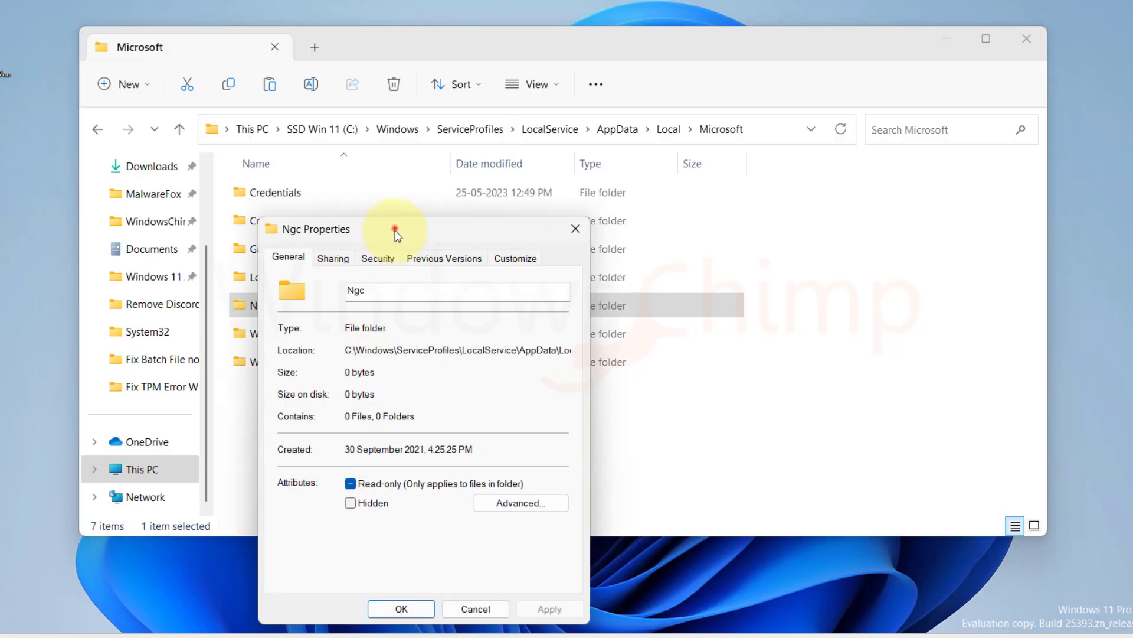
{"action": "left_click_drag", "start_coordinate": [394, 233], "coordinate": [480, 75]}
{"action": "left_click", "coordinate": [469, 94]}
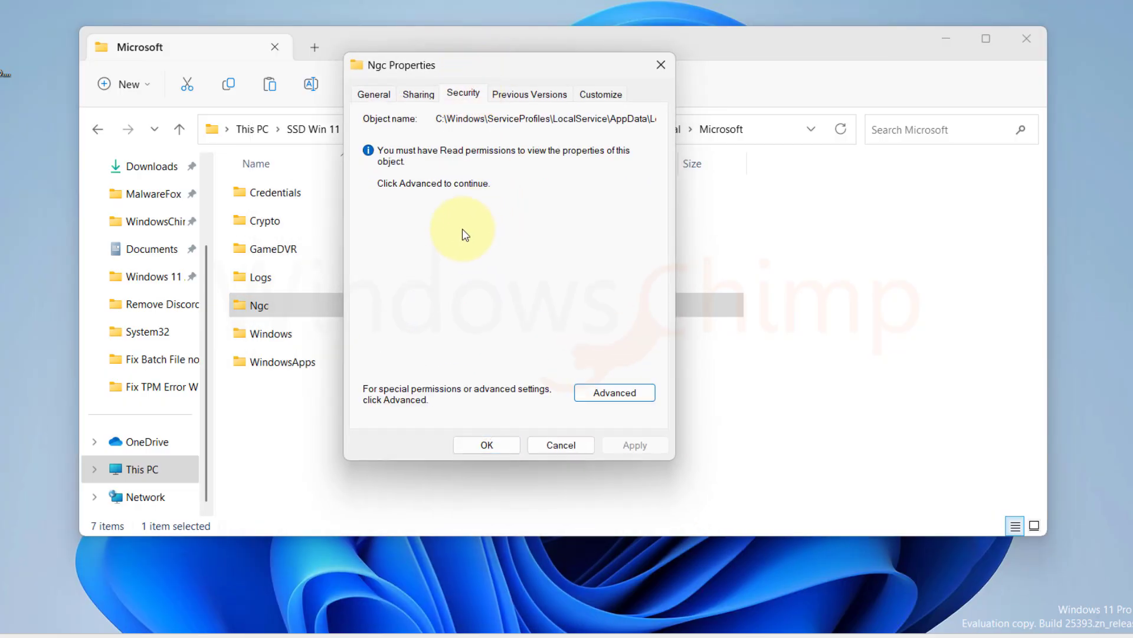
{"action": "left_click", "coordinate": [598, 394]}
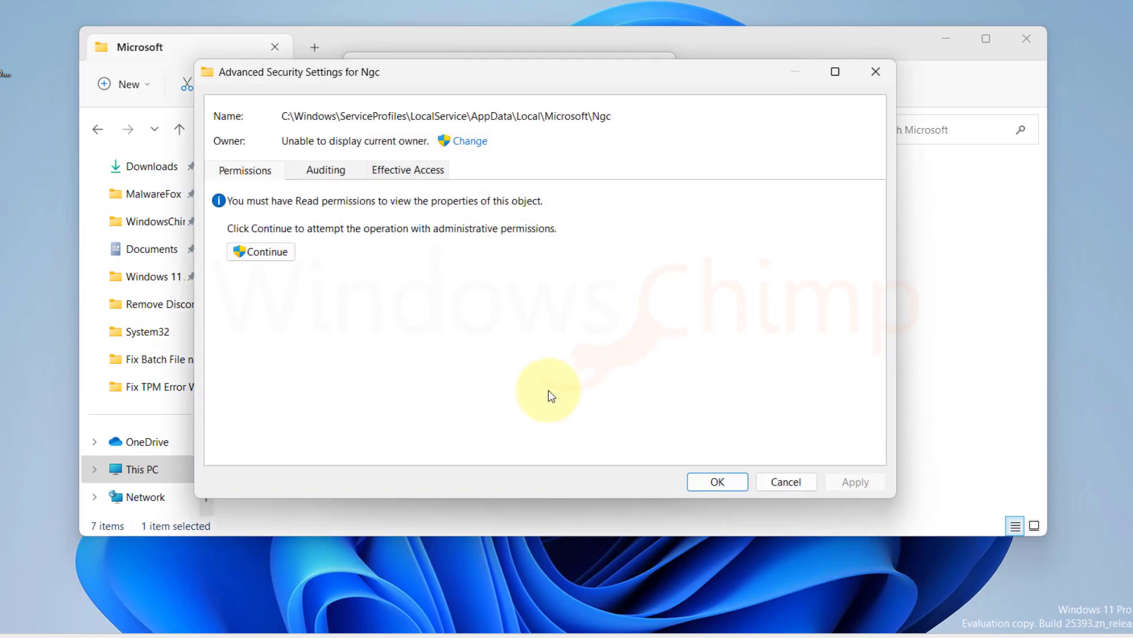
Make the current account owner of Ngc, replacing owner on all subfolders and files with full control.
{"action": "left_click", "coordinate": [472, 143]}
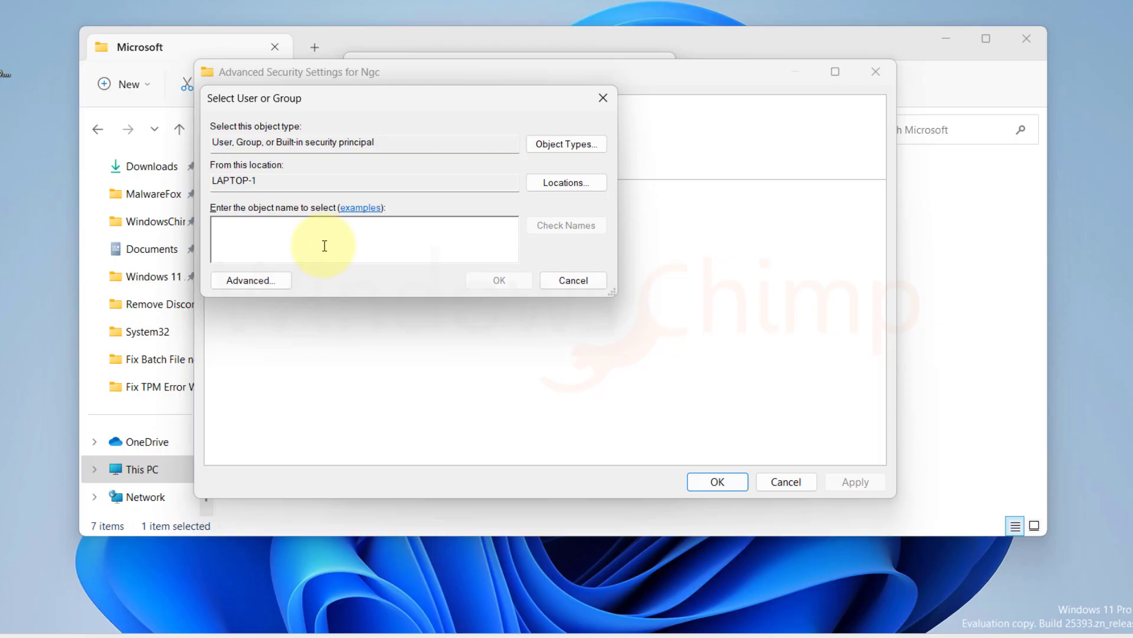
{"action": "type", "text": "Windows Chimp"}
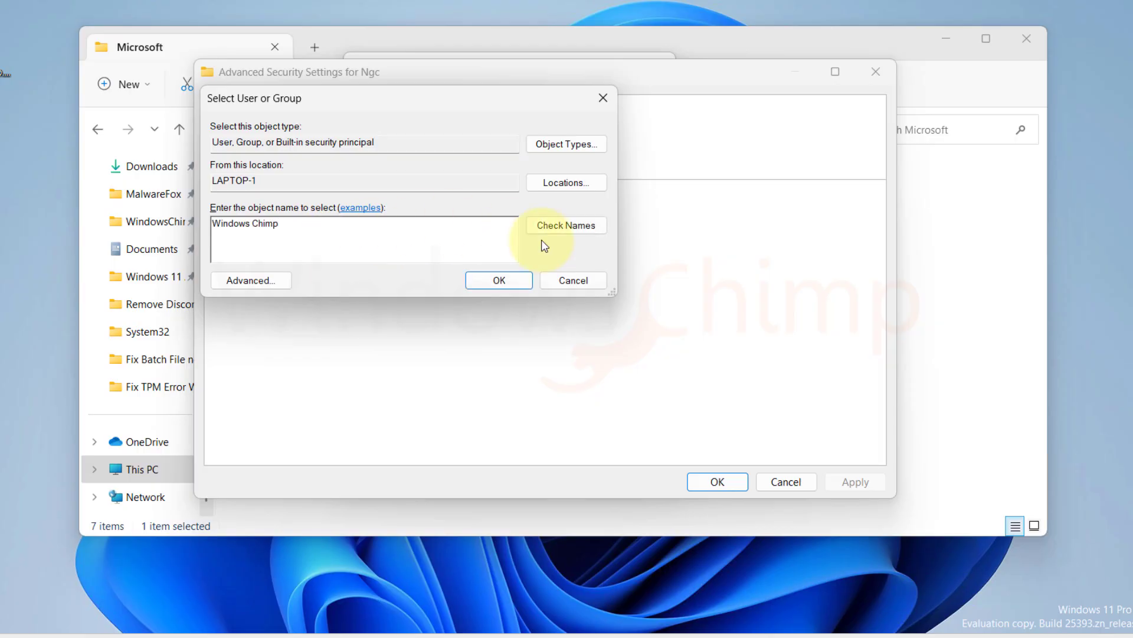
{"action": "left_click", "coordinate": [558, 225]}
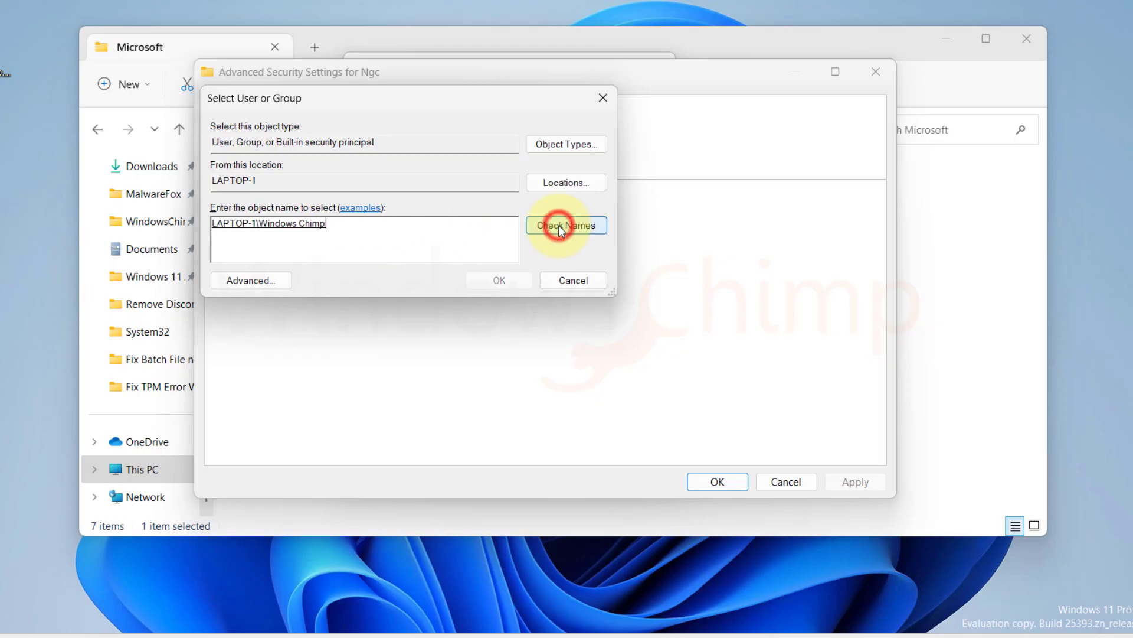
{"action": "left_click", "coordinate": [497, 282]}
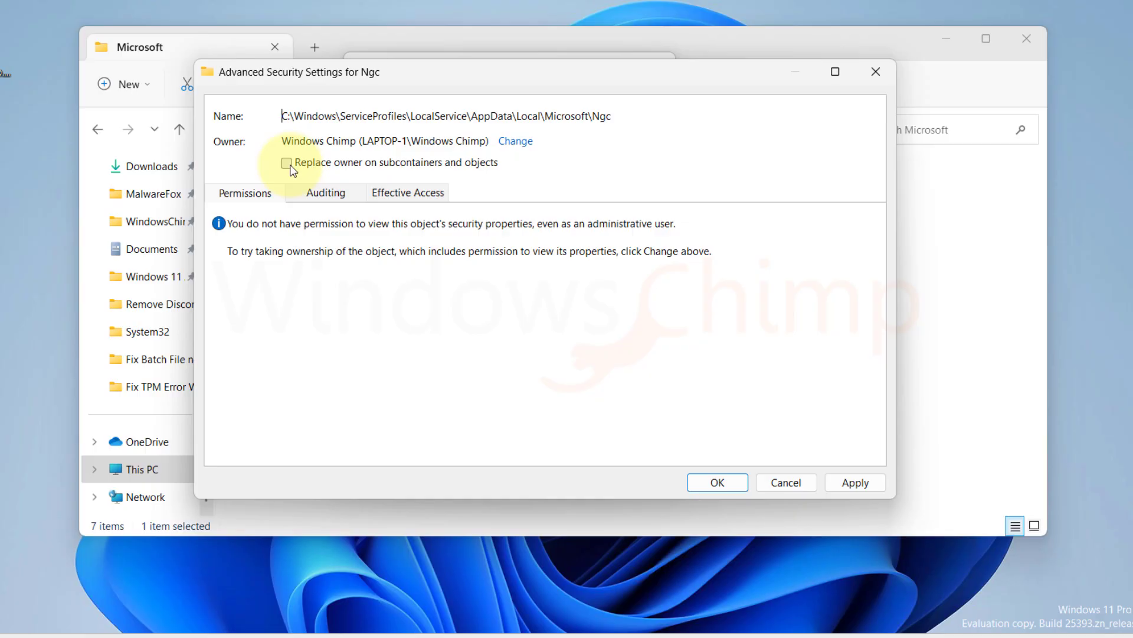
{"action": "left_click", "coordinate": [286, 165]}
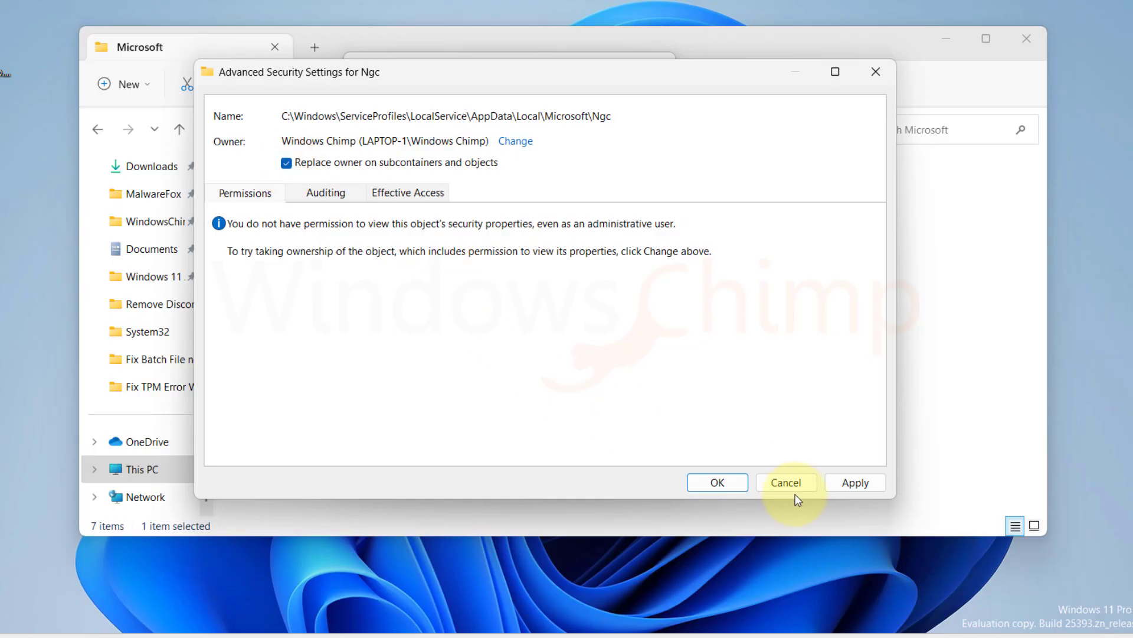
{"action": "left_click", "coordinate": [846, 482]}
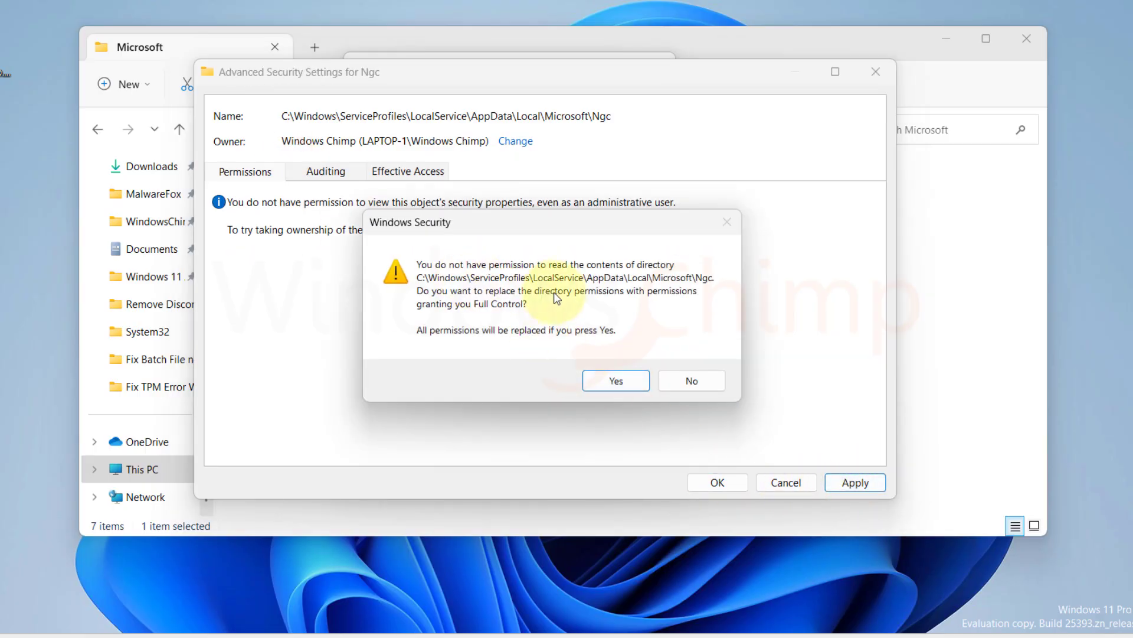
{"action": "left_click", "coordinate": [617, 380]}
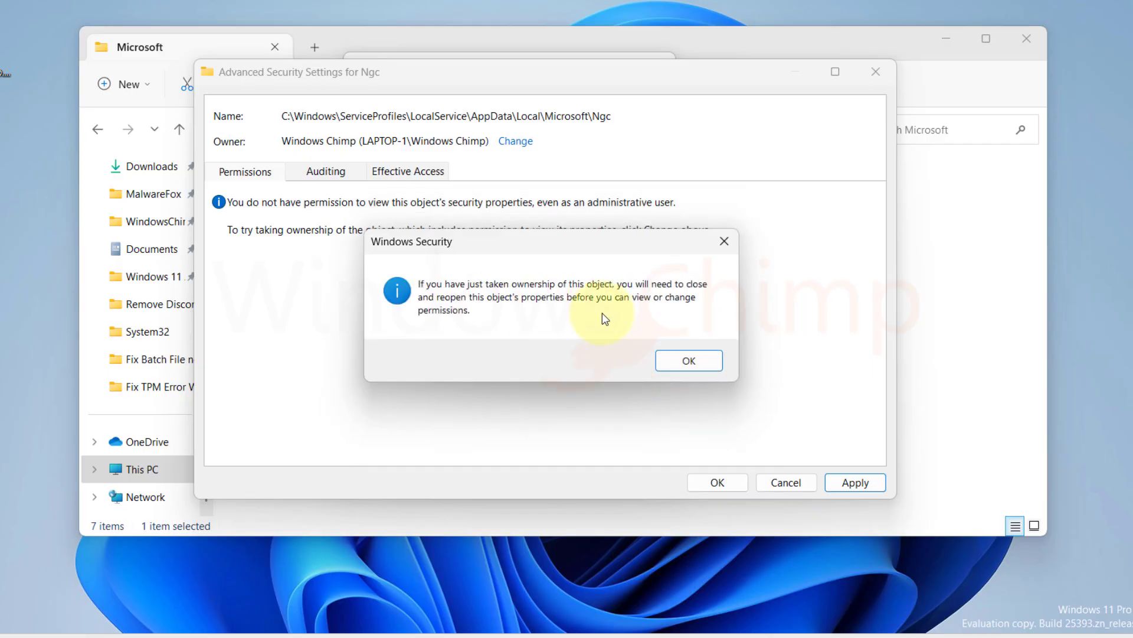
{"action": "left_click", "coordinate": [686, 360]}
Close the security dialogs and delete the GUID subfolder inside Ngc, granting administrator permission.
{"action": "left_click", "coordinate": [714, 479]}
{"action": "left_click", "coordinate": [499, 444]}
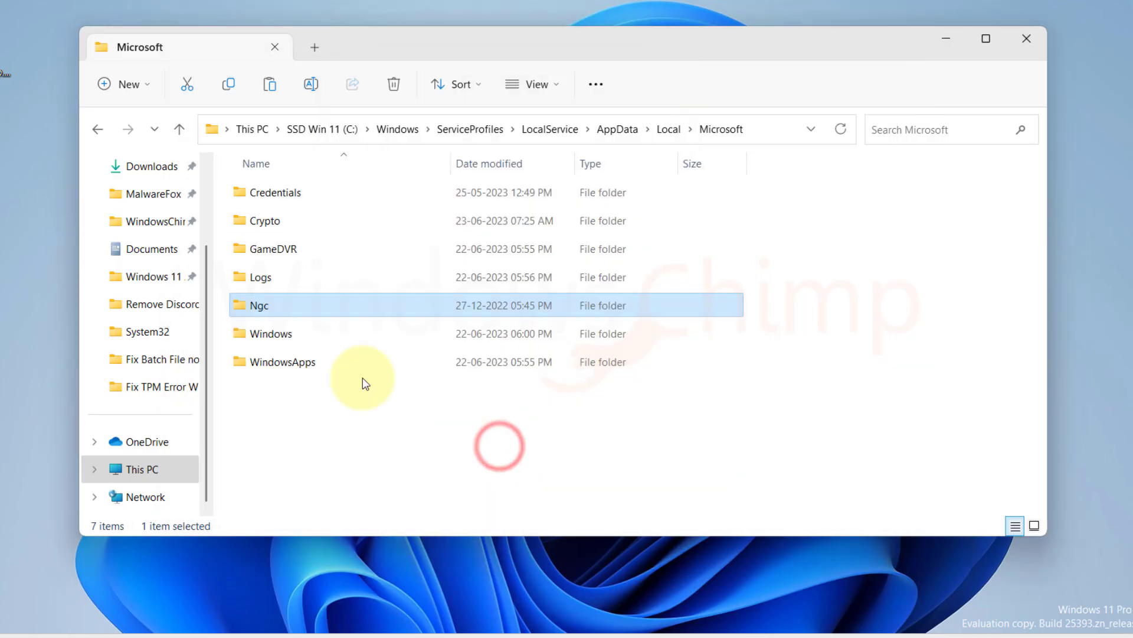
{"action": "double_click", "coordinate": [263, 306]}
{"action": "key", "text": "ctrl+a"}
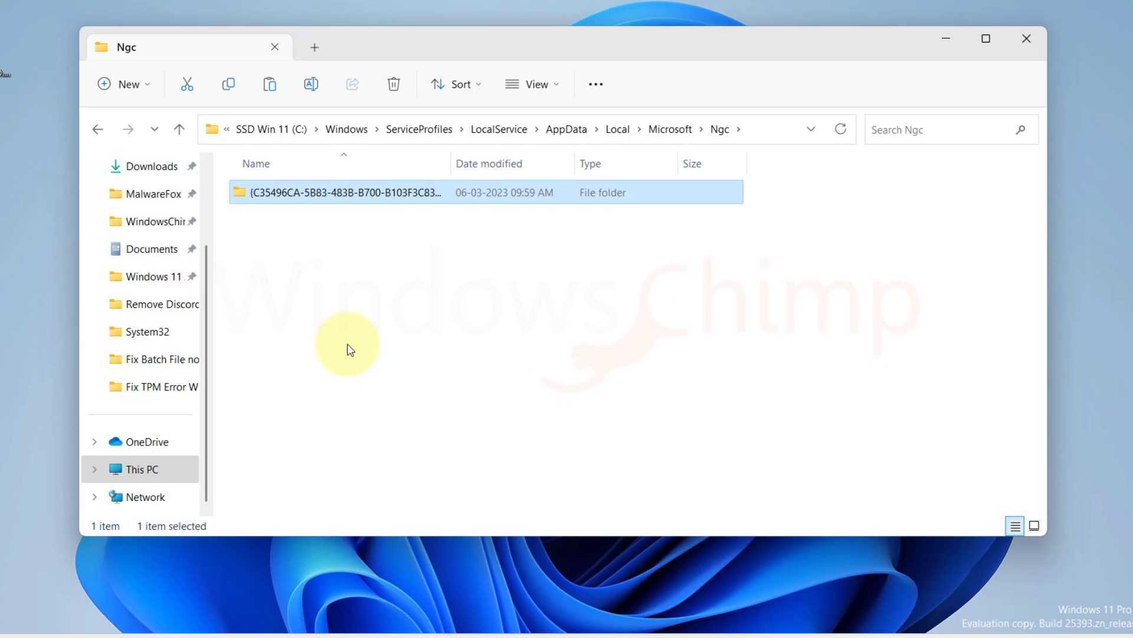
{"action": "key", "text": "Delete"}
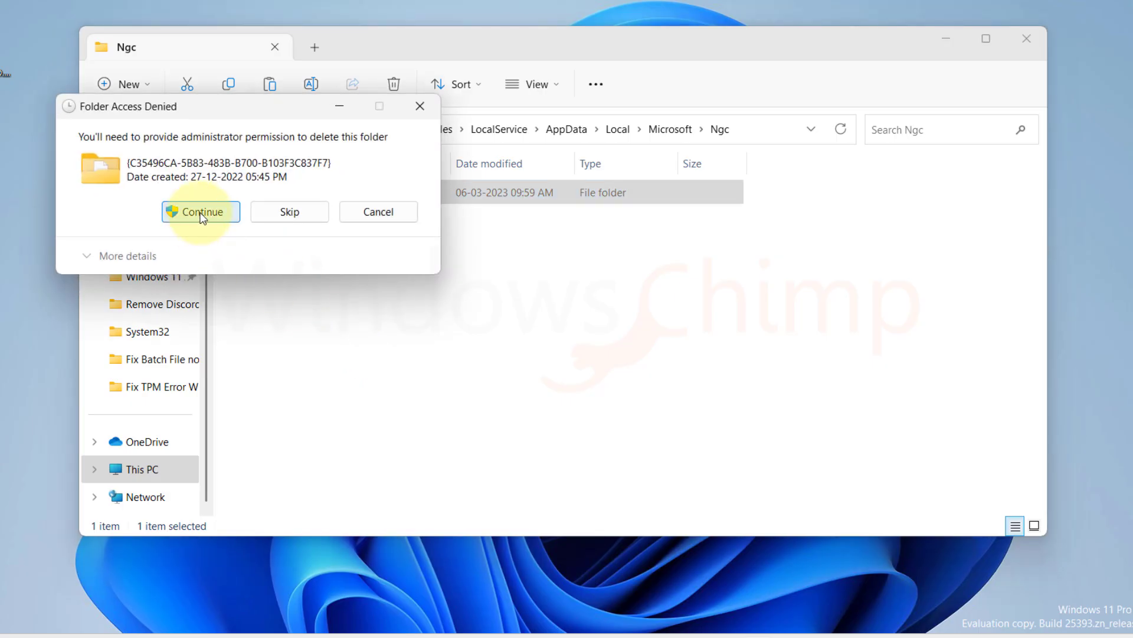
{"action": "left_click", "coordinate": [199, 211]}
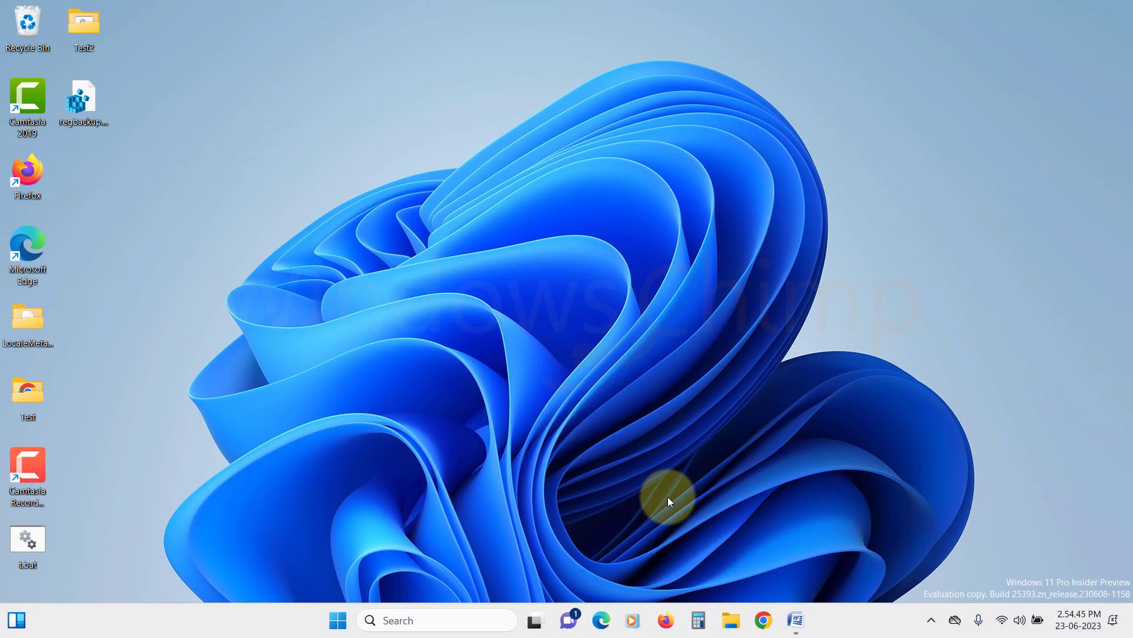
{"action": "left_click", "coordinate": [732, 618]}
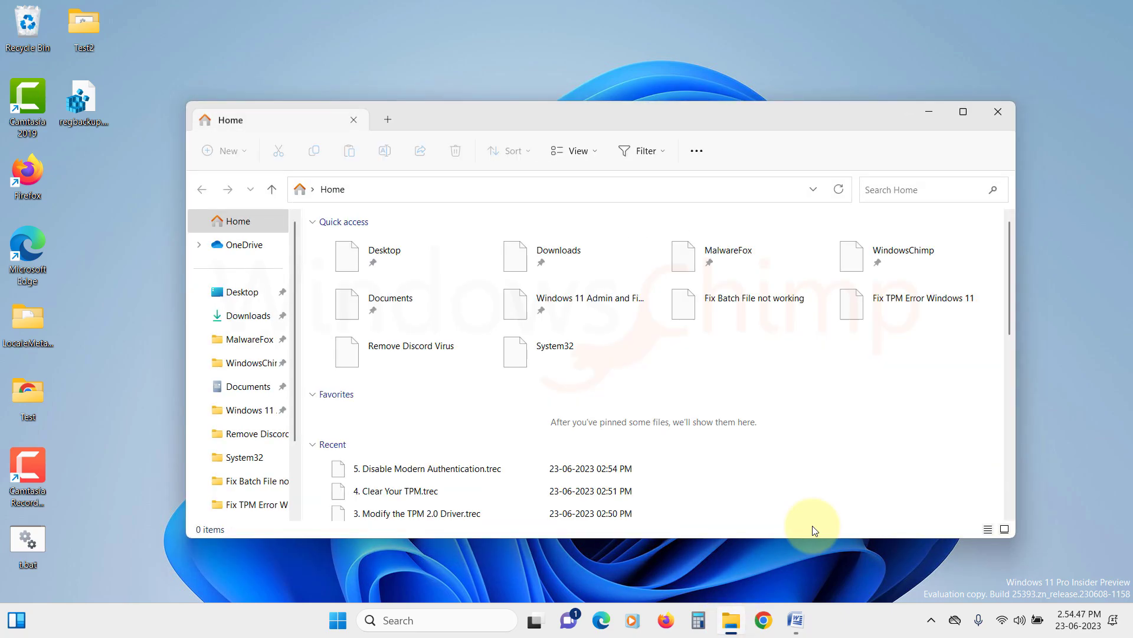
{"action": "left_click", "coordinate": [1008, 114]}
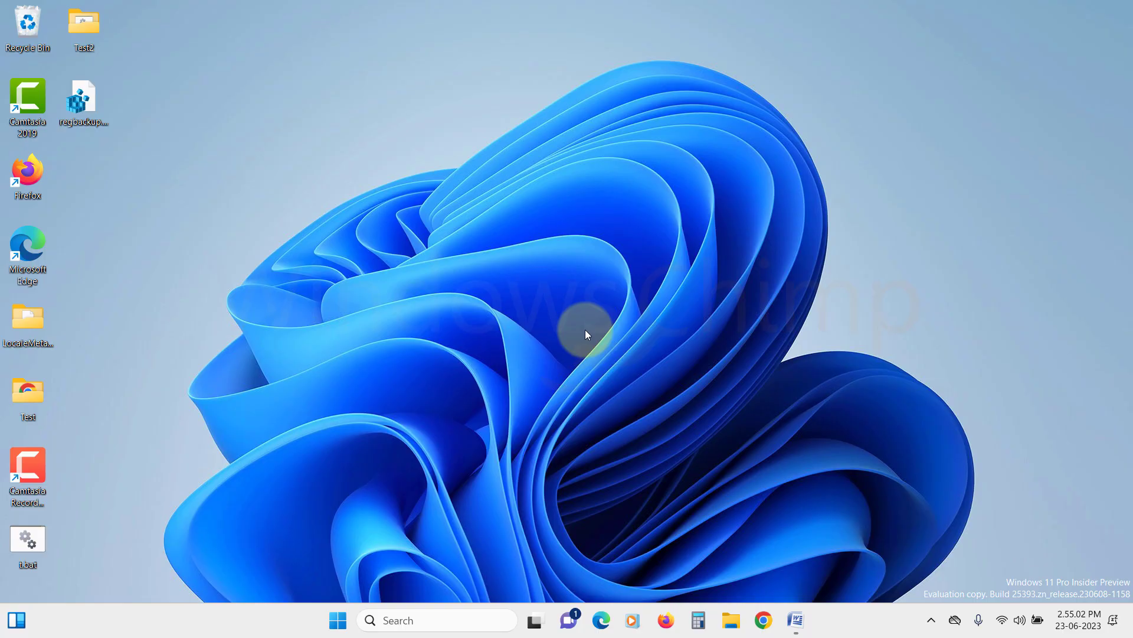
Search for Credential Manager and remove the MicrosoftAccount entry under Windows Credentials.
{"action": "left_click", "coordinate": [340, 620]}
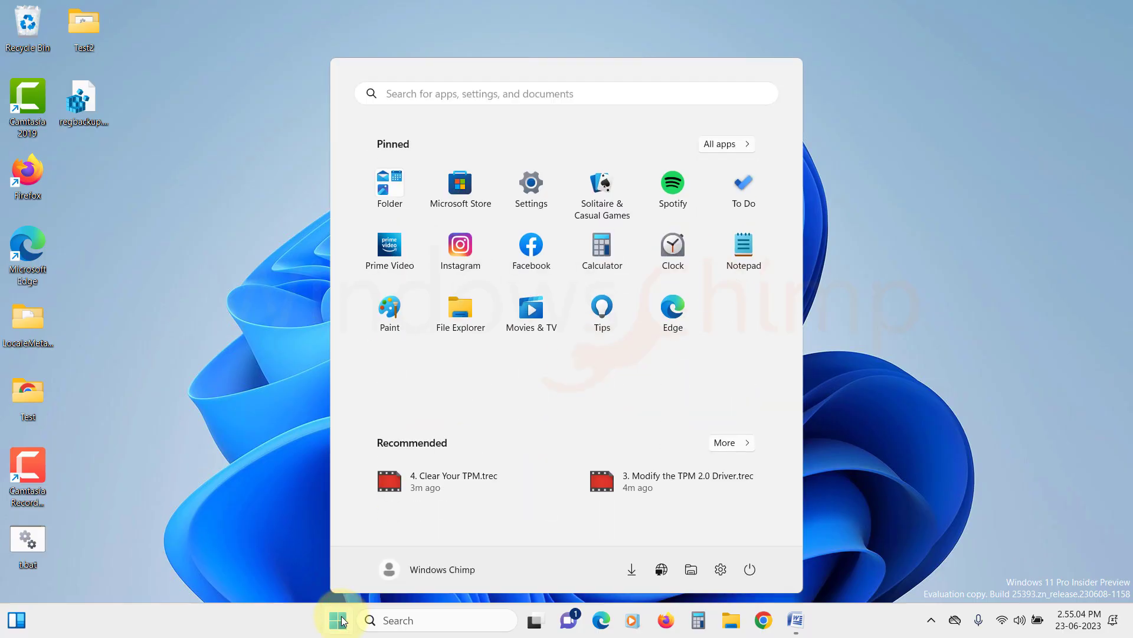
{"action": "type", "text": "credential"}
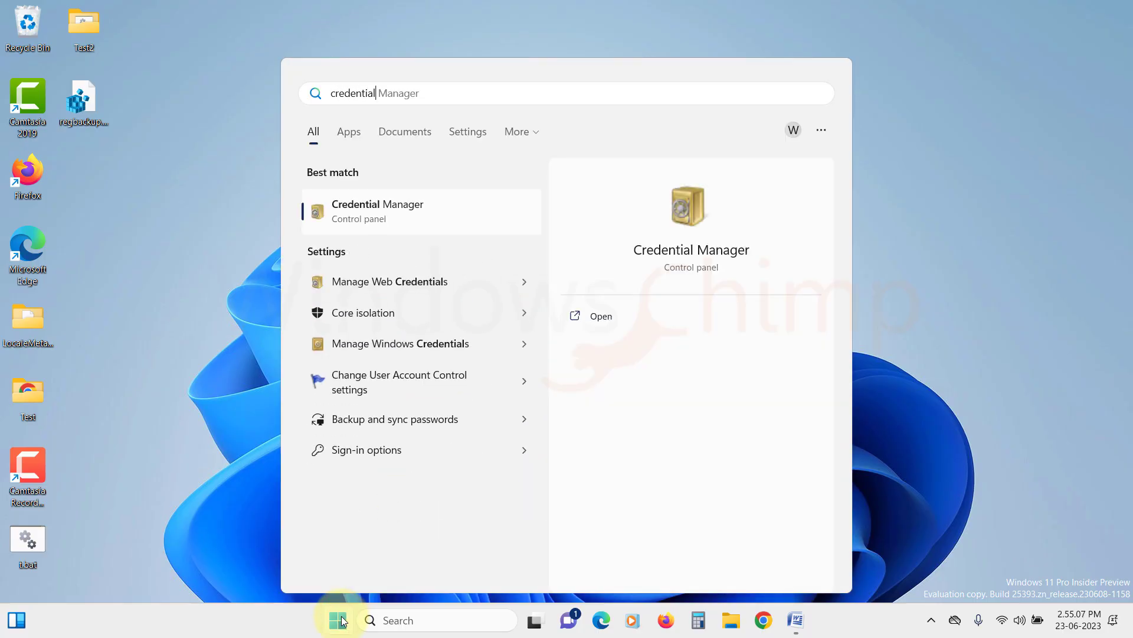
{"action": "left_click", "coordinate": [438, 226]}
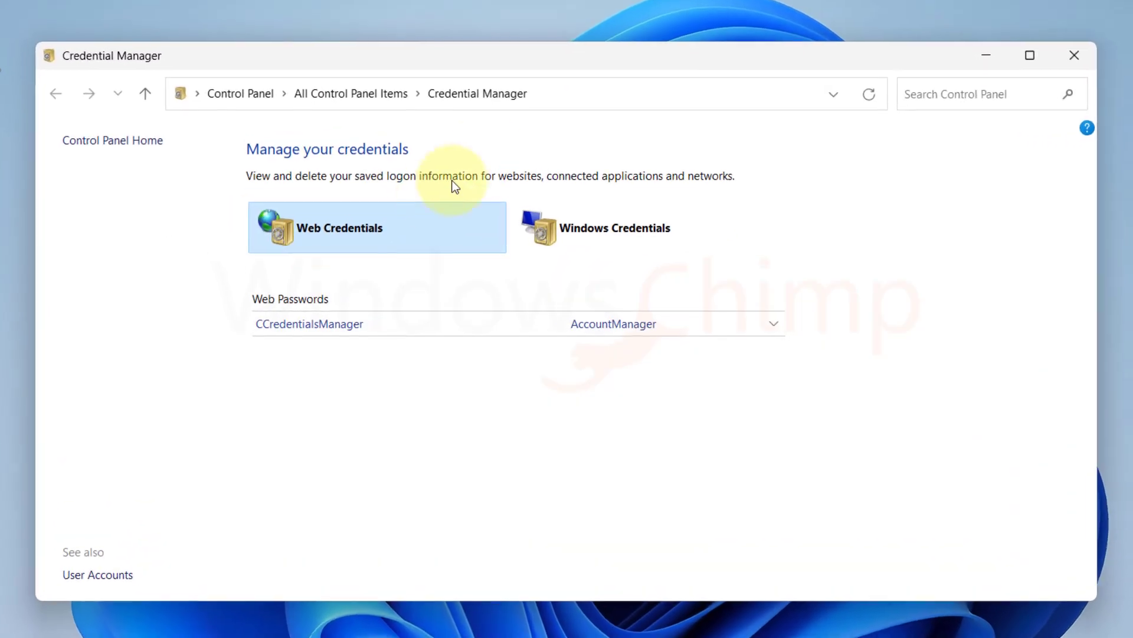
{"action": "left_click", "coordinate": [627, 239]}
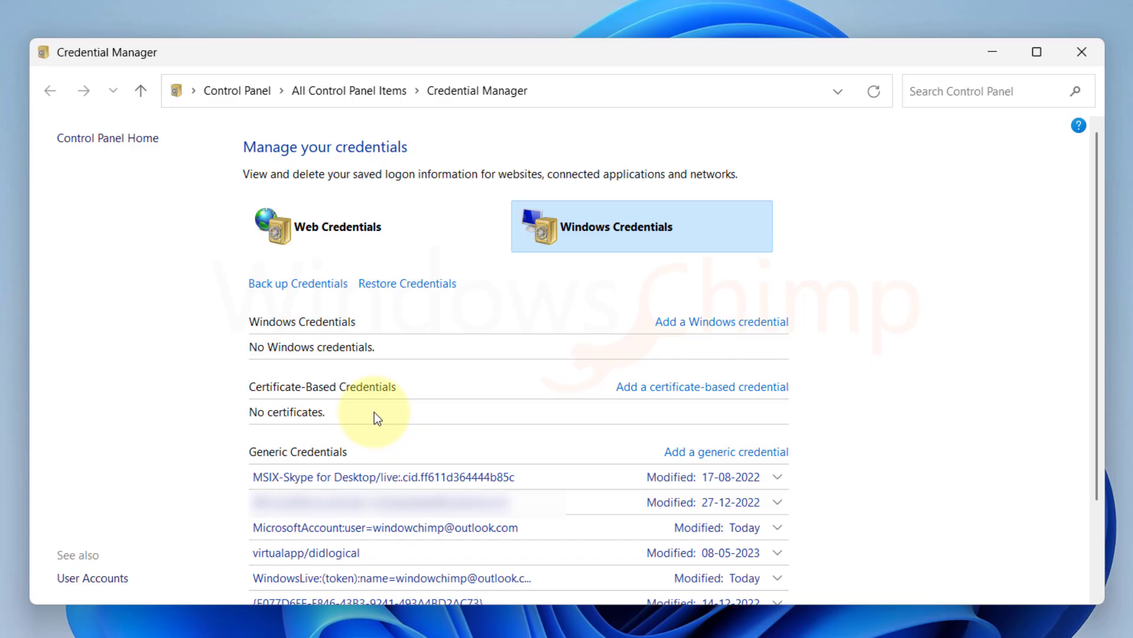
{"action": "scroll", "coordinate": [374, 412], "scroll_direction": "down", "scroll_amount": 1}
{"action": "scroll", "coordinate": [403, 407], "scroll_direction": "down", "scroll_amount": 2}
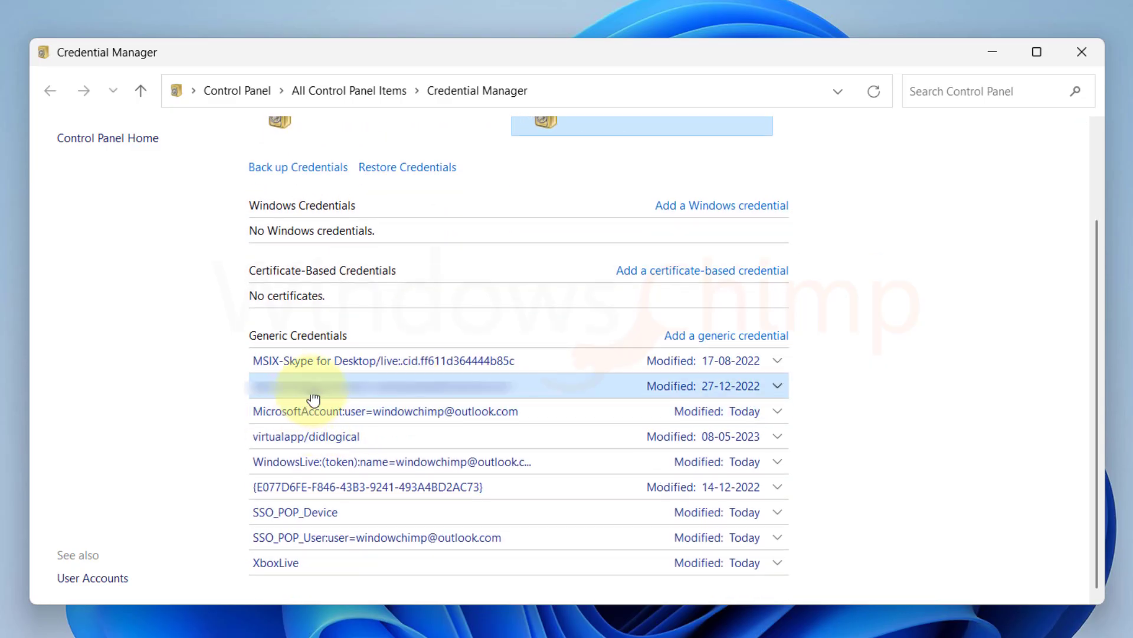
{"action": "left_click", "coordinate": [366, 421]}
{"action": "scroll", "coordinate": [334, 519], "scroll_direction": "down", "scroll_amount": 1}
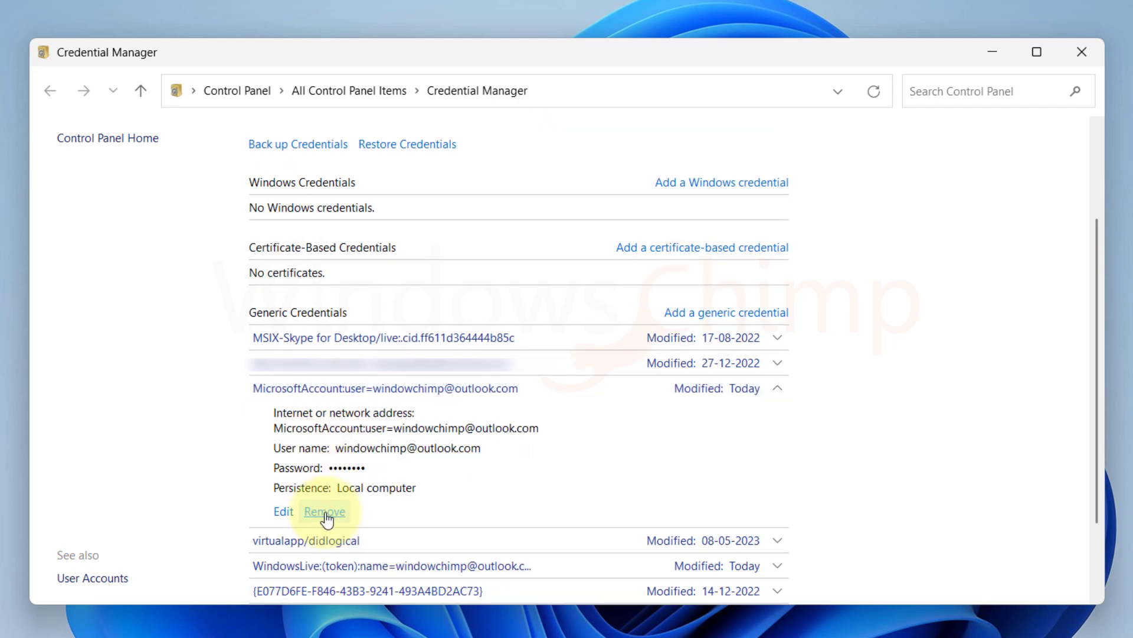
{"action": "left_click", "coordinate": [334, 516]}
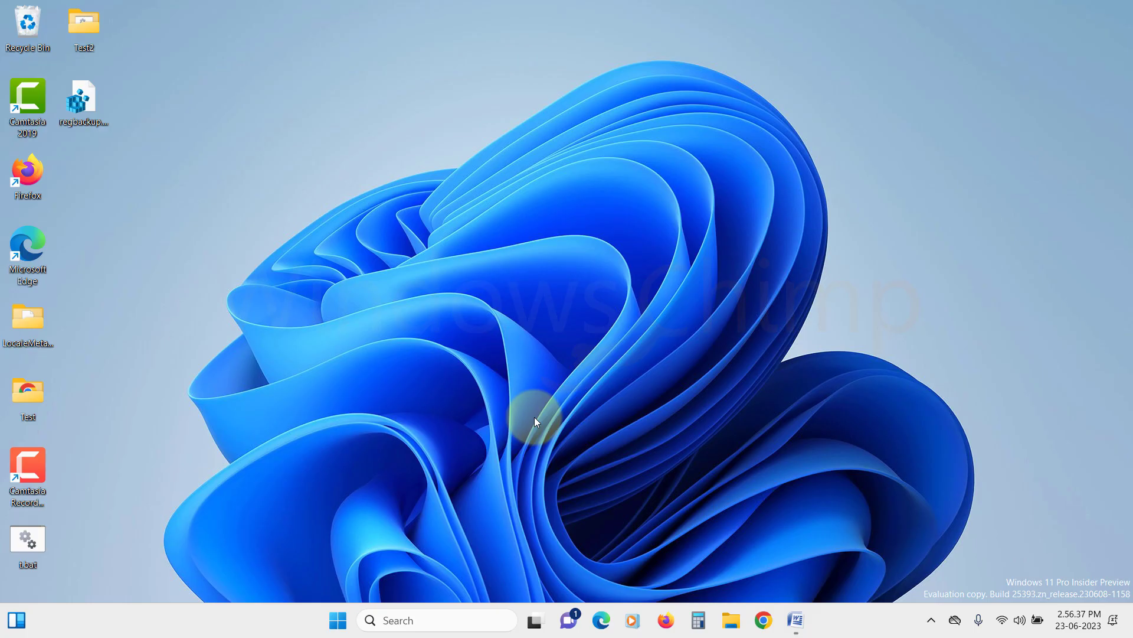
In Settings > Accounts > Other users, start adding a user without a Microsoft account.
{"action": "left_click", "coordinate": [347, 609]}
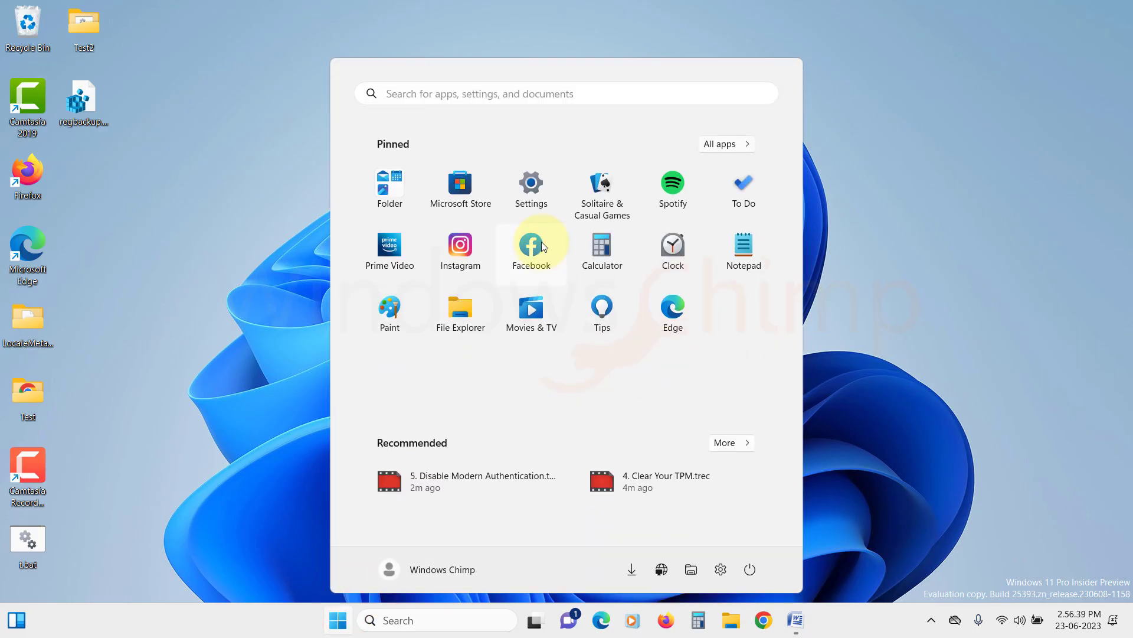
{"action": "left_click", "coordinate": [540, 189]}
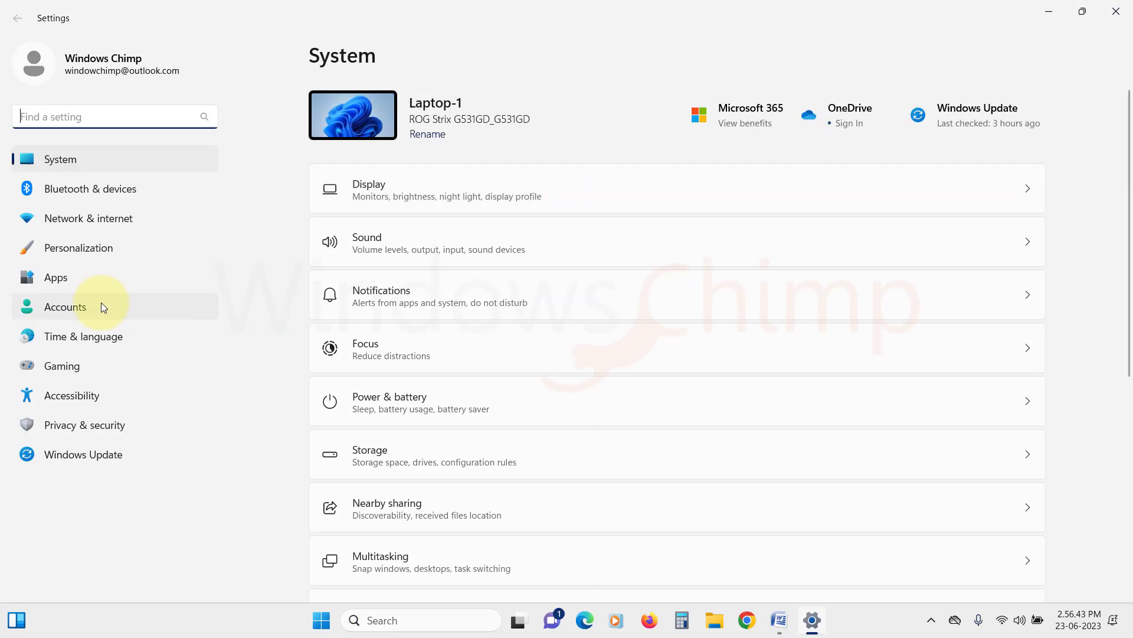
{"action": "left_click", "coordinate": [98, 304]}
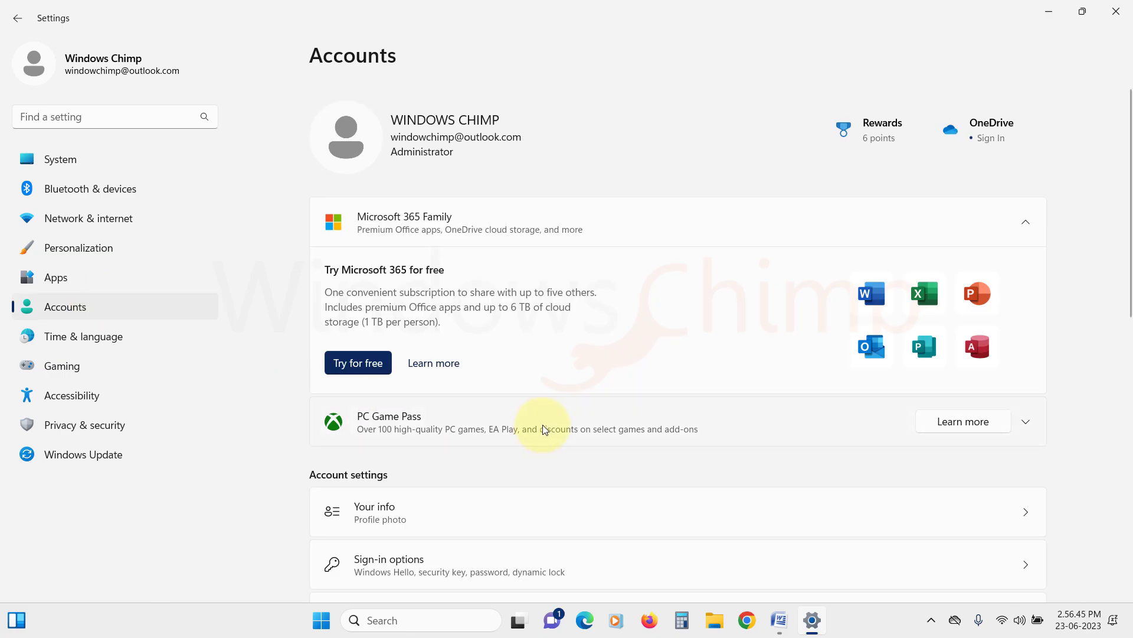
{"action": "scroll", "coordinate": [540, 428], "scroll_direction": "down", "scroll_amount": 5}
{"action": "left_click", "coordinate": [406, 379]}
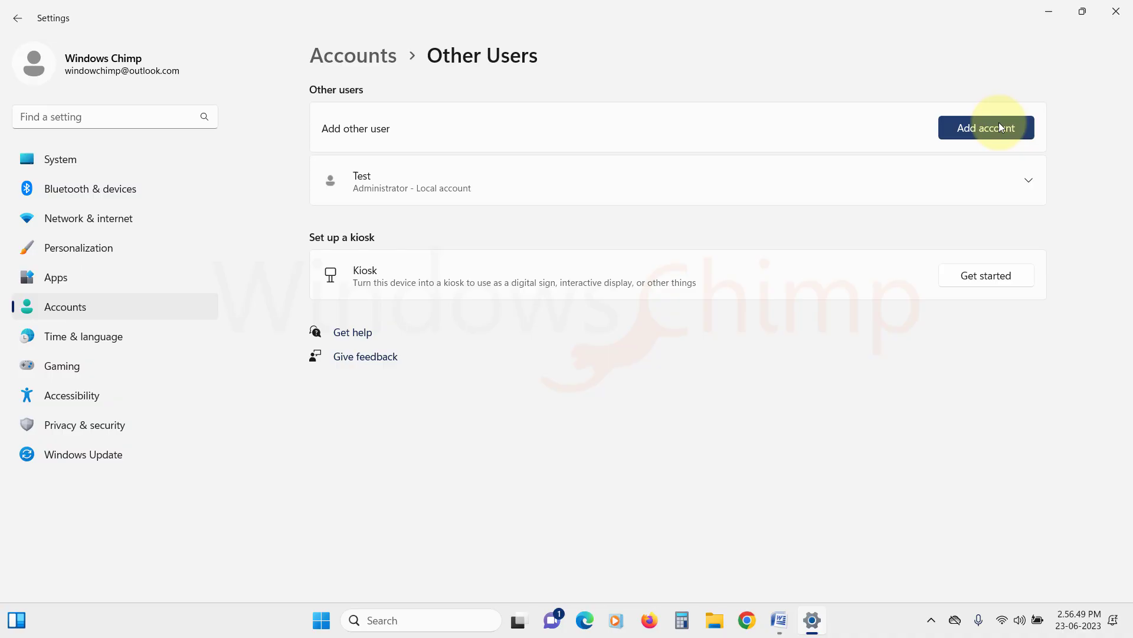
{"action": "left_click", "coordinate": [997, 125]}
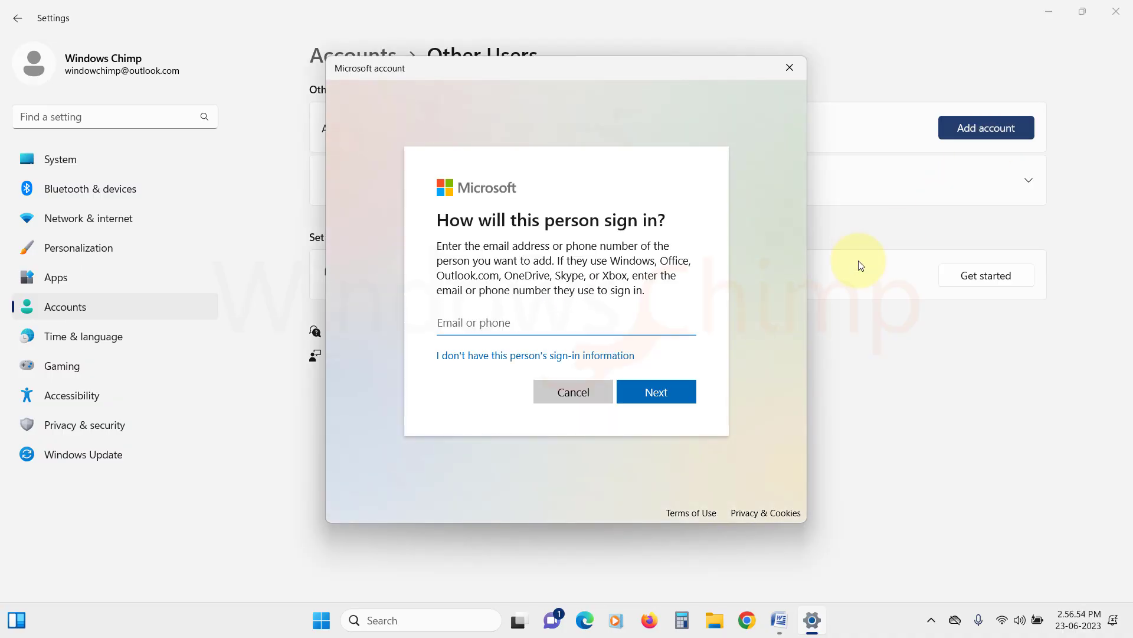
{"action": "left_click", "coordinate": [464, 356]}
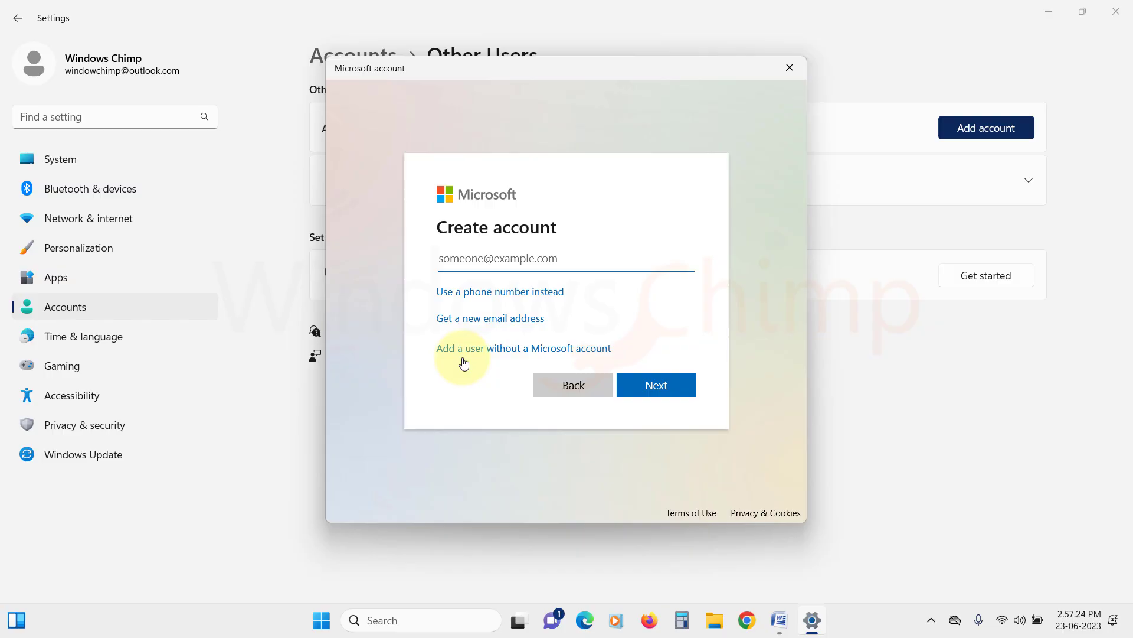
{"action": "left_click", "coordinate": [481, 349]}
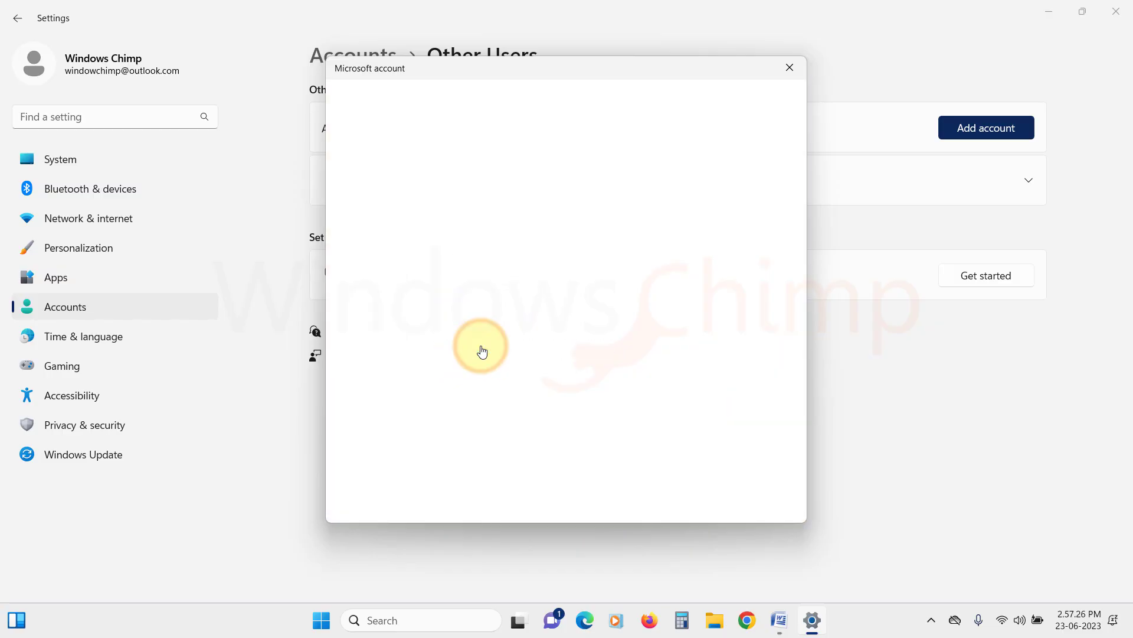
Enter the user name 'My Account' and enter and confirm a password.
{"action": "type", "text": "My Accou"}
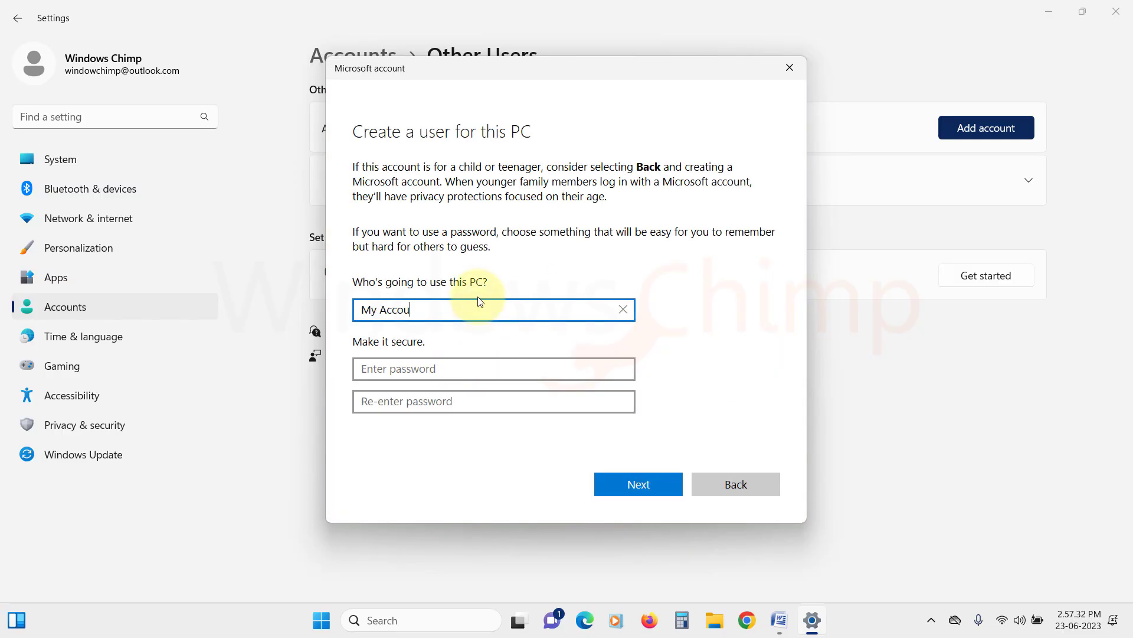
{"action": "type", "text": "nt"}
{"action": "key", "text": "Tab"}
{"action": "type", "text": "*****"}
{"action": "key", "text": "Tab"}
{"action": "type", "text": "***"}
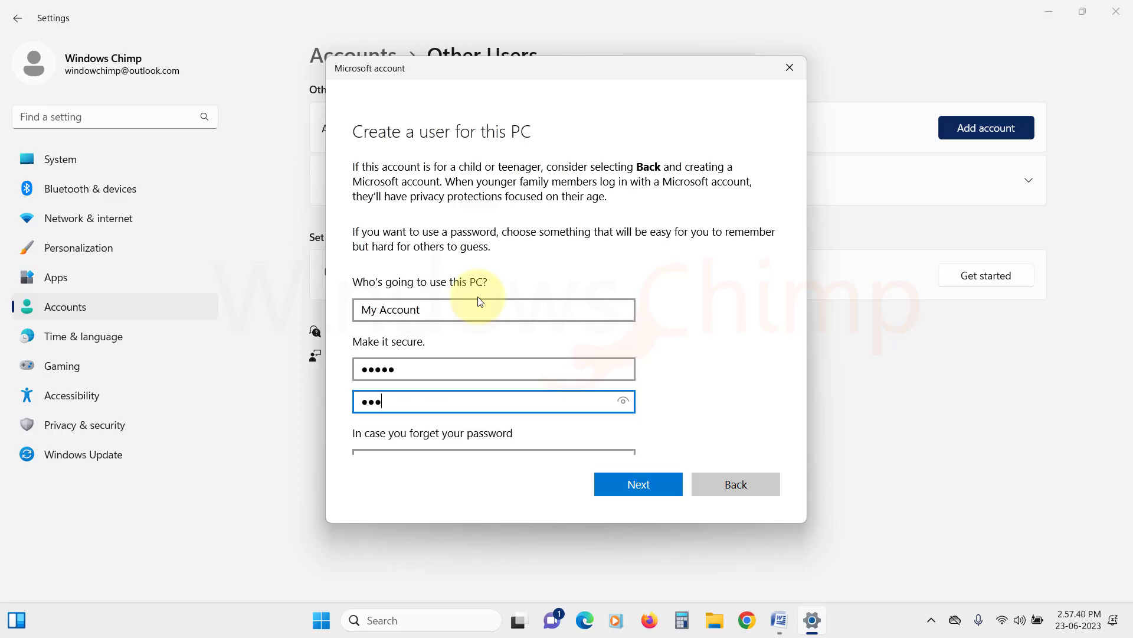
{"action": "type", "text": "**"}
{"action": "key", "text": "Tab"}
Choose the birth city, childhood nickname and a third security question, entering answers.
{"action": "left_click", "coordinate": [476, 285]}
{"action": "left_click", "coordinate": [471, 317]}
{"action": "left_click", "coordinate": [470, 315]}
{"action": "left_click", "coordinate": [458, 348]}
{"action": "left_click", "coordinate": [450, 381]}
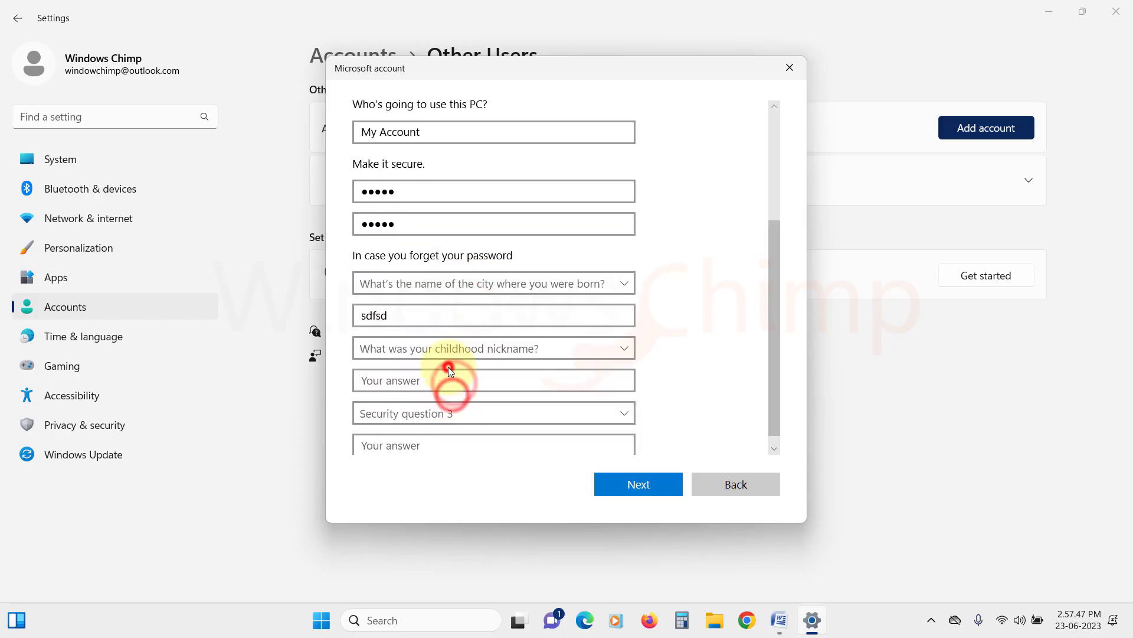
{"action": "left_click", "coordinate": [445, 397]}
{"action": "left_click", "coordinate": [430, 425]}
Finish creating My Account and change its account type to Administrator.
{"action": "left_click", "coordinate": [639, 481]}
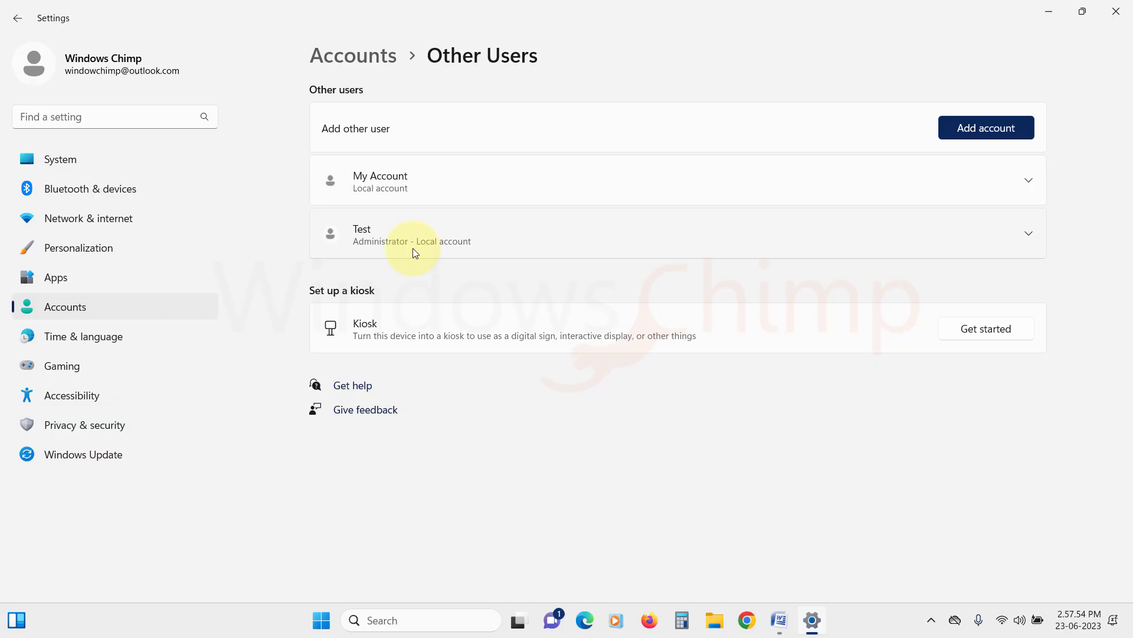
{"action": "left_click", "coordinate": [1026, 176]}
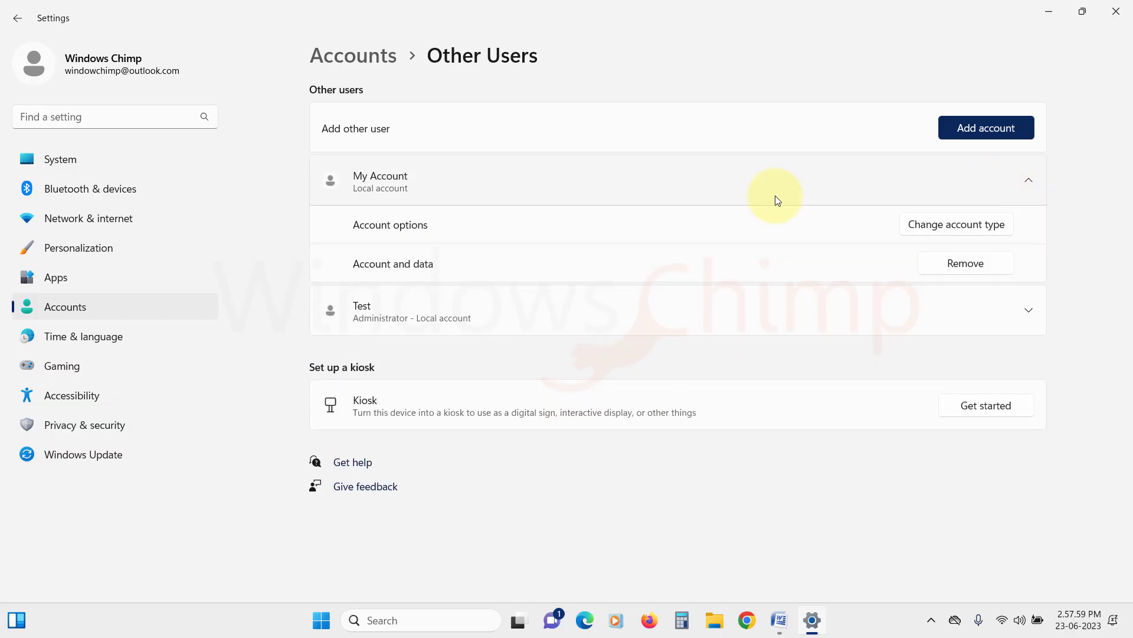
{"action": "left_click", "coordinate": [938, 226]}
{"action": "left_click", "coordinate": [507, 321]}
{"action": "left_click", "coordinate": [449, 294]}
{"action": "left_click", "coordinate": [691, 380]}
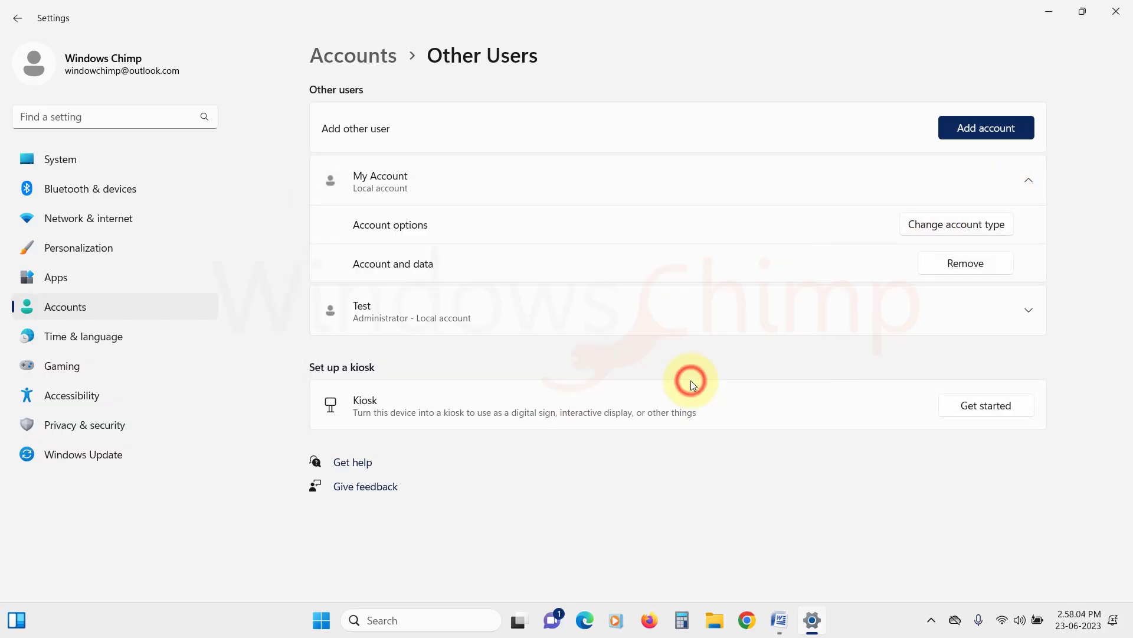